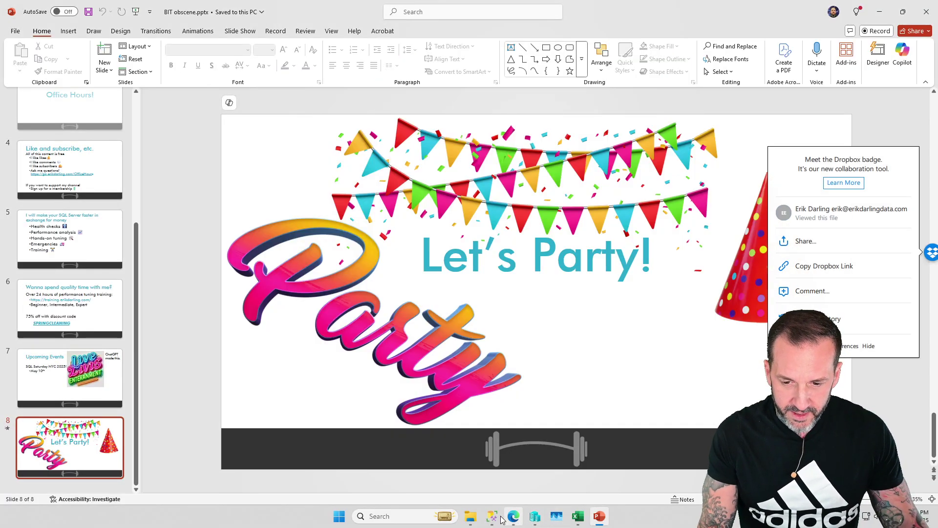
Step: Switch to SSMS and focus the 10 Isolation Levels.sql script editor
{"action": "left_click", "coordinate": [493, 516]}
{"action": "left_click", "coordinate": [516, 303]}
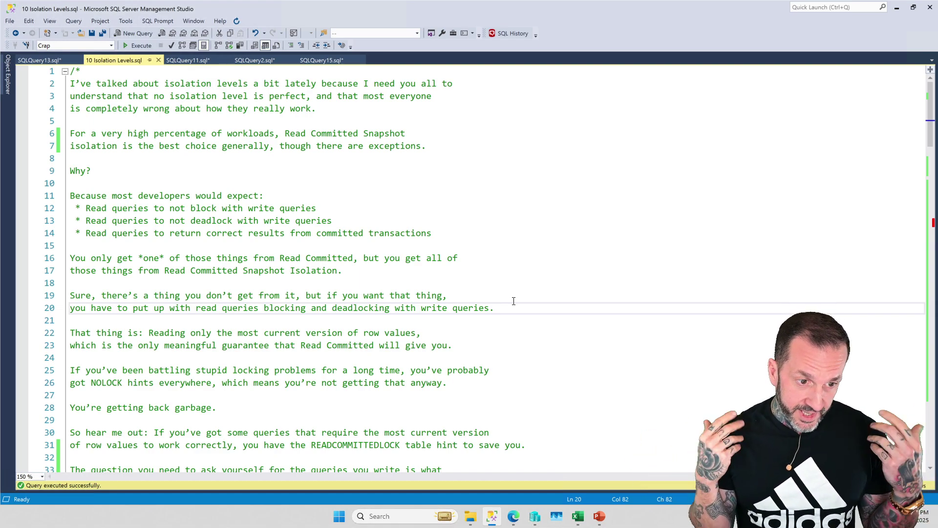
{"action": "scroll", "coordinate": [549, 272], "scroll_direction": "down", "scroll_amount": 1}
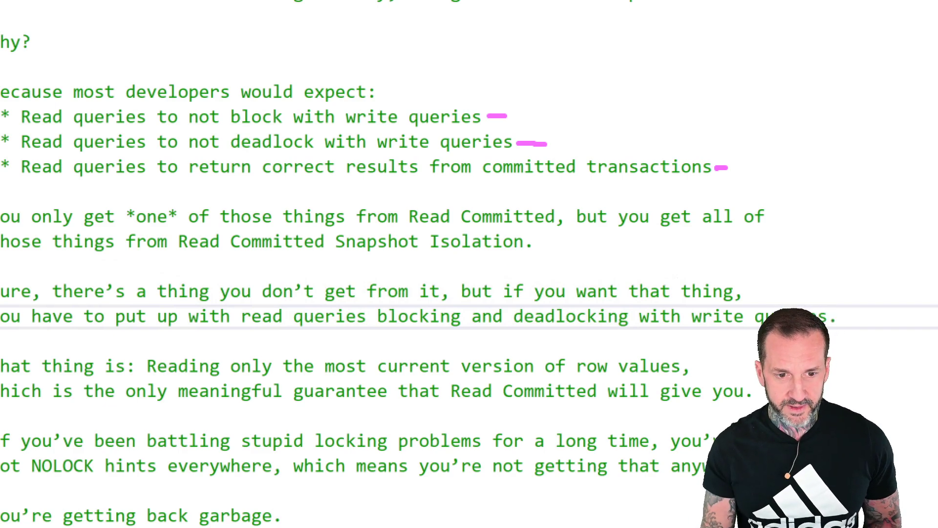
{"action": "key", "text": "Escape"}
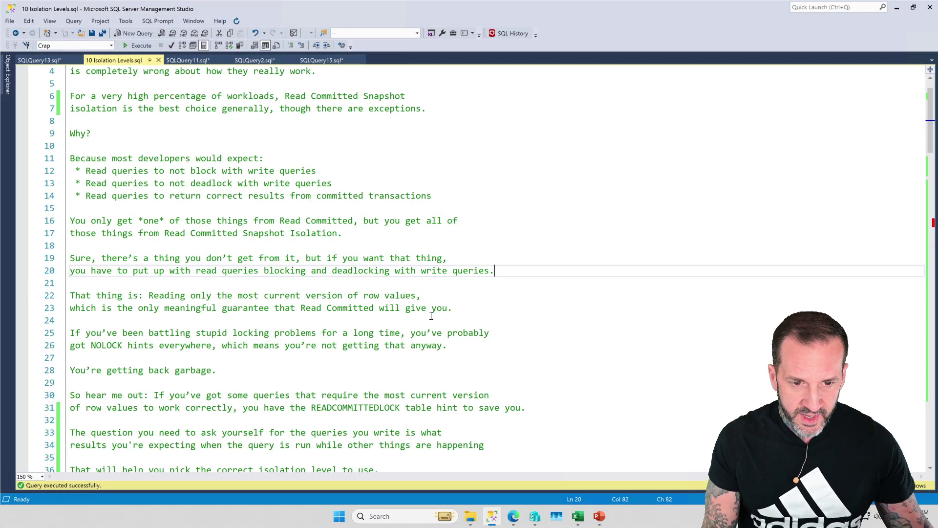
{"action": "key", "text": "ctrl+1"}
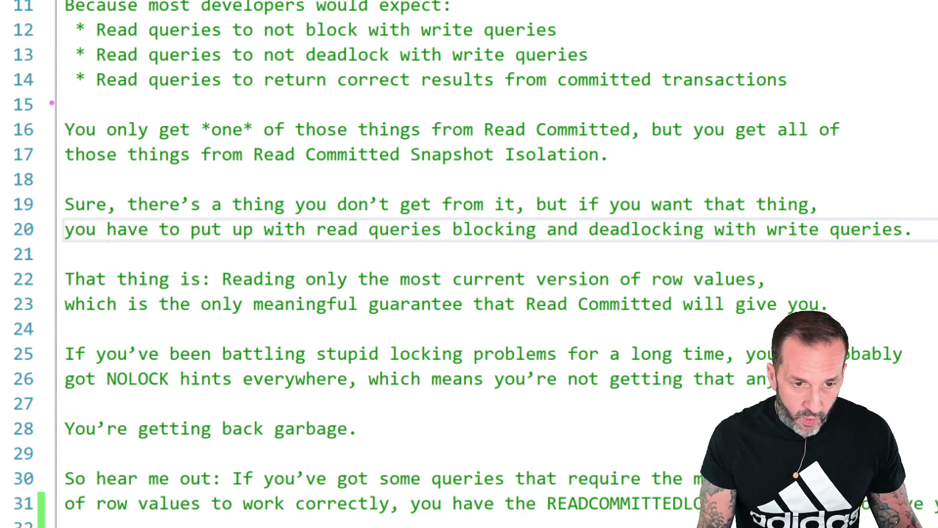
{"action": "left_click_drag", "start_coordinate": [52, 103], "coordinate": [853, 177]}
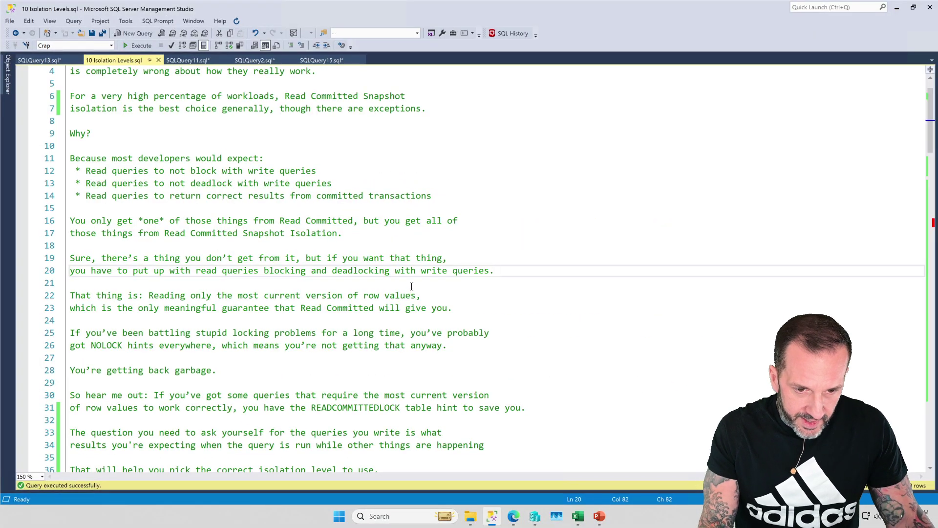
{"action": "scroll", "coordinate": [411, 286], "scroll_direction": "down", "scroll_amount": 1}
{"action": "scroll", "coordinate": [436, 282], "scroll_direction": "down", "scroll_amount": 1}
{"action": "scroll", "coordinate": [436, 282], "scroll_direction": "down", "scroll_amount": 1}
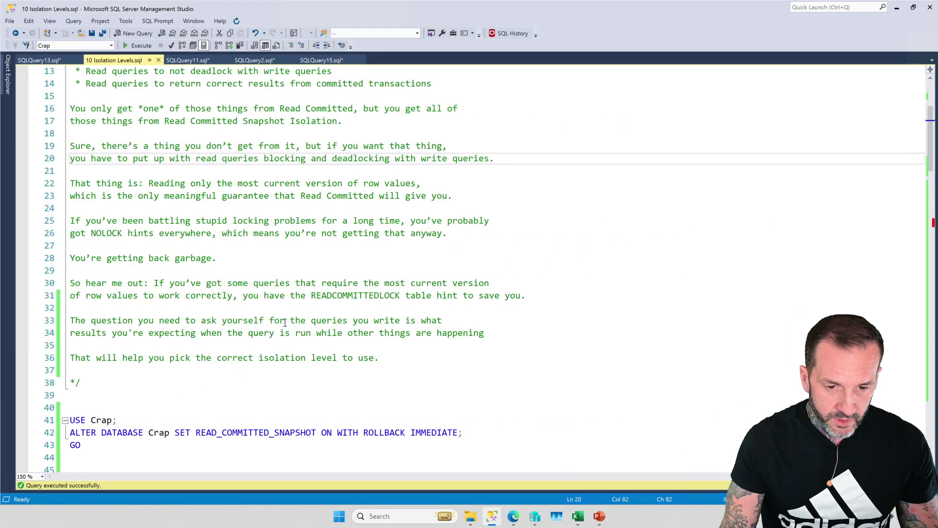
{"action": "scroll", "coordinate": [312, 321], "scroll_direction": "down", "scroll_amount": 3}
{"action": "scroll", "coordinate": [311, 320], "scroll_direction": "down", "scroll_amount": 3}
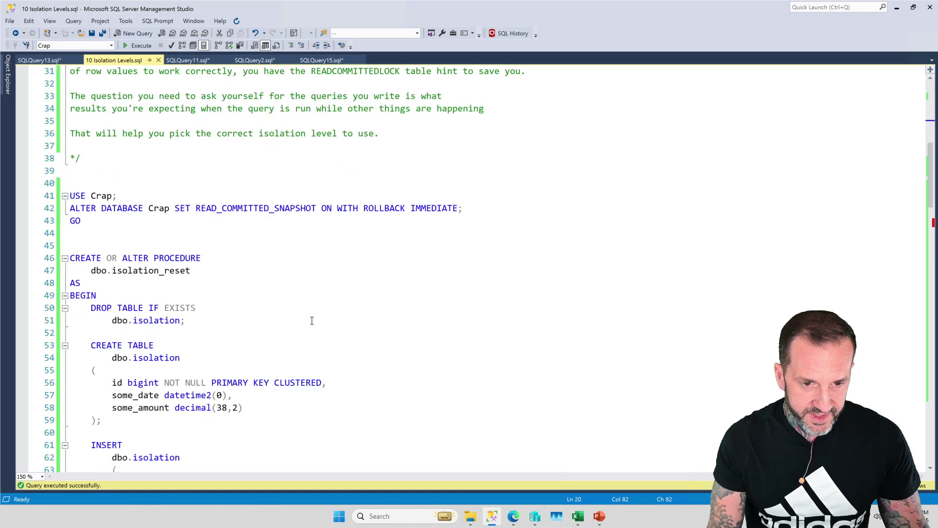
{"action": "scroll", "coordinate": [311, 321], "scroll_direction": "down", "scroll_amount": 2}
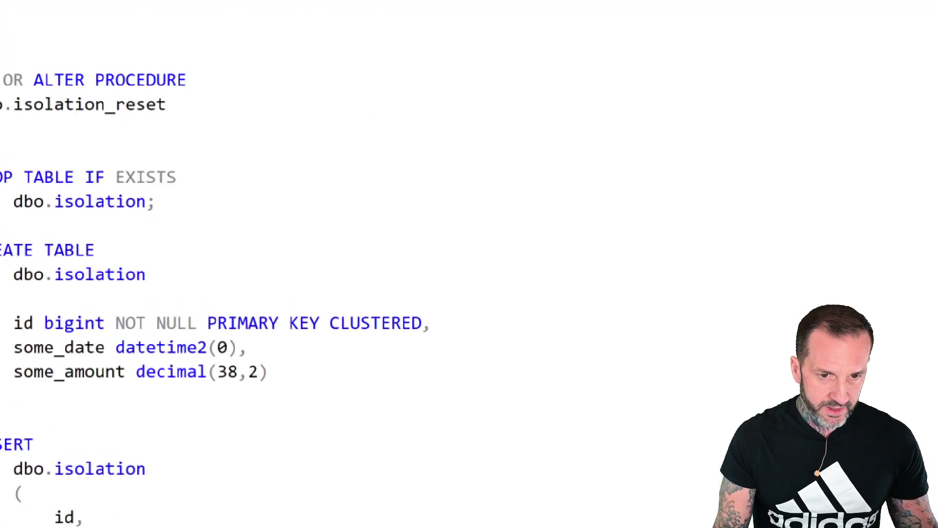
Step: Highlight the READ_COMMITTED_SNAPSHOT settings and magnify the isolation_reset procedure code
{"action": "left_click_drag", "start_coordinate": [118, 111], "coordinate": [271, 189]}
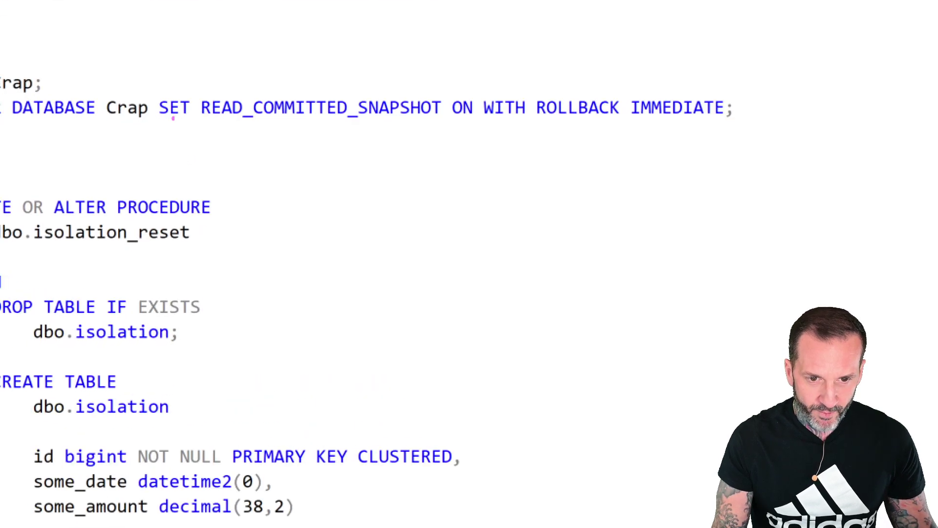
{"action": "left_click_drag", "start_coordinate": [173, 119], "coordinate": [302, 166]}
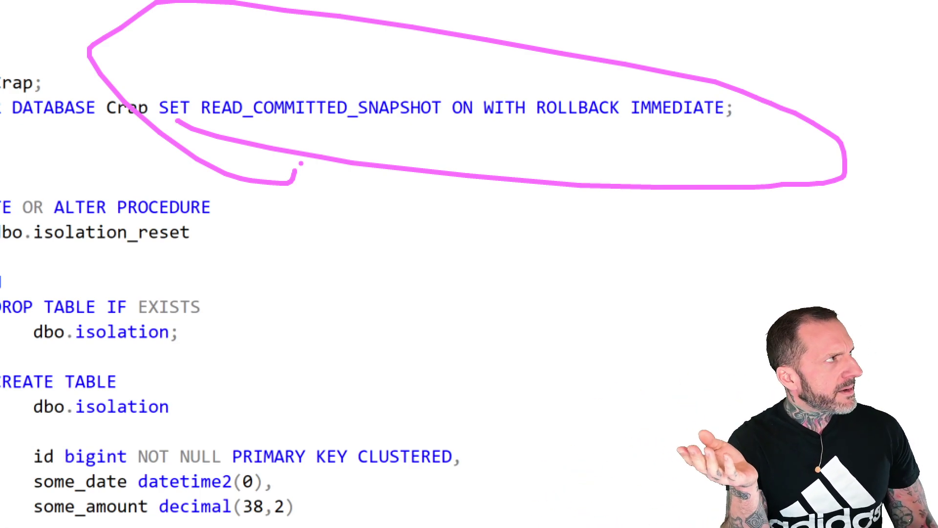
{"action": "key", "text": "Escape"}
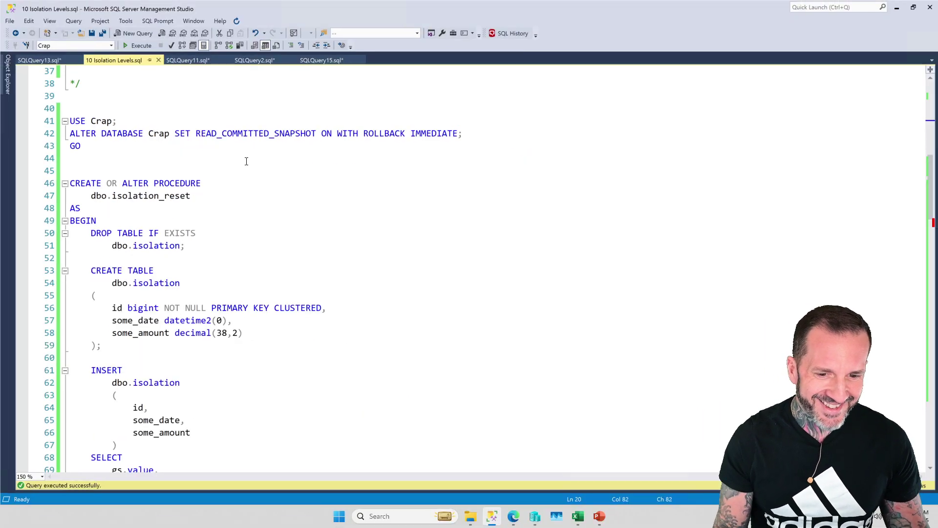
{"action": "scroll", "coordinate": [259, 272], "scroll_direction": "down", "scroll_amount": 1}
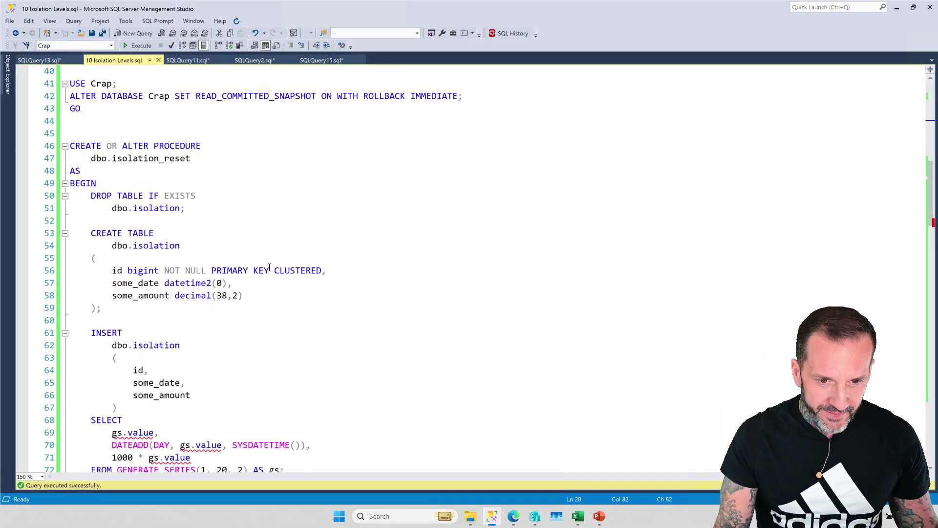
{"action": "scroll", "coordinate": [260, 272], "scroll_direction": "down", "scroll_amount": 1}
{"action": "scroll", "coordinate": [233, 264], "scroll_direction": "down", "scroll_amount": 1}
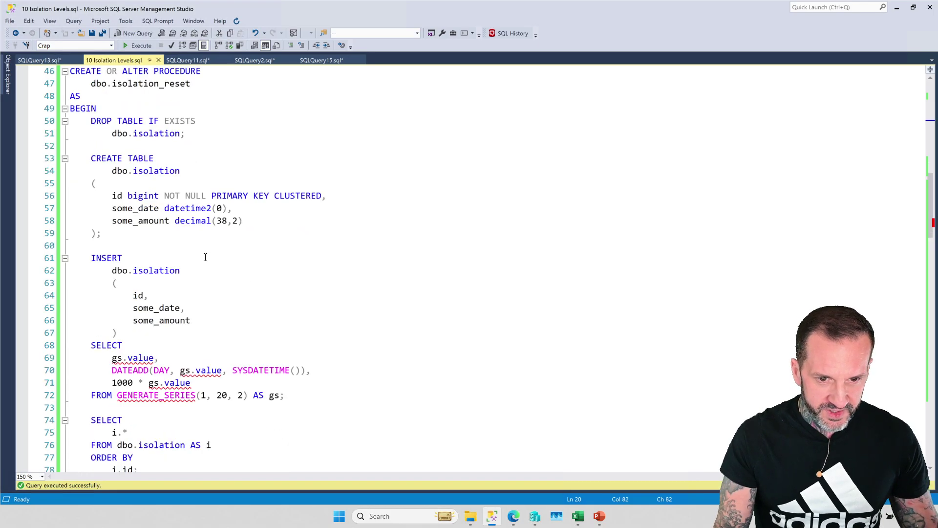
{"action": "key", "text": "ctrl+1"}
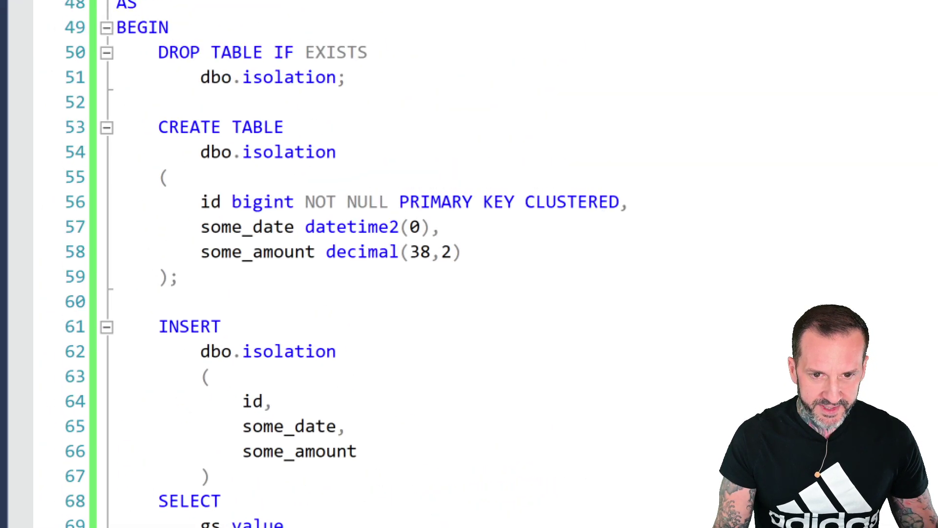
{"action": "key", "text": "Escape"}
{"action": "scroll", "coordinate": [258, 272], "scroll_direction": "down", "scroll_amount": 2}
{"action": "scroll", "coordinate": [258, 272], "scroll_direction": "down", "scroll_amount": 2}
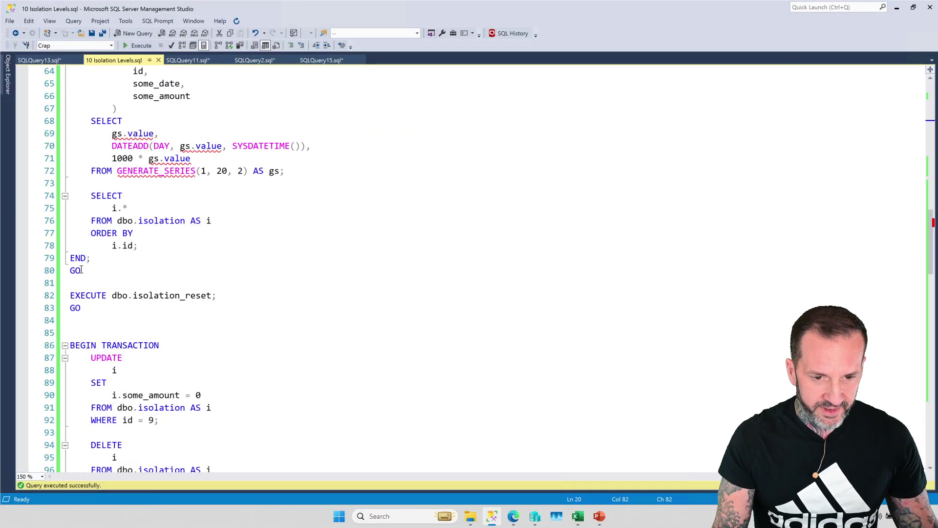
{"action": "scroll", "coordinate": [249, 287], "scroll_direction": "down", "scroll_amount": 3}
{"action": "scroll", "coordinate": [250, 287], "scroll_direction": "down", "scroll_amount": 2}
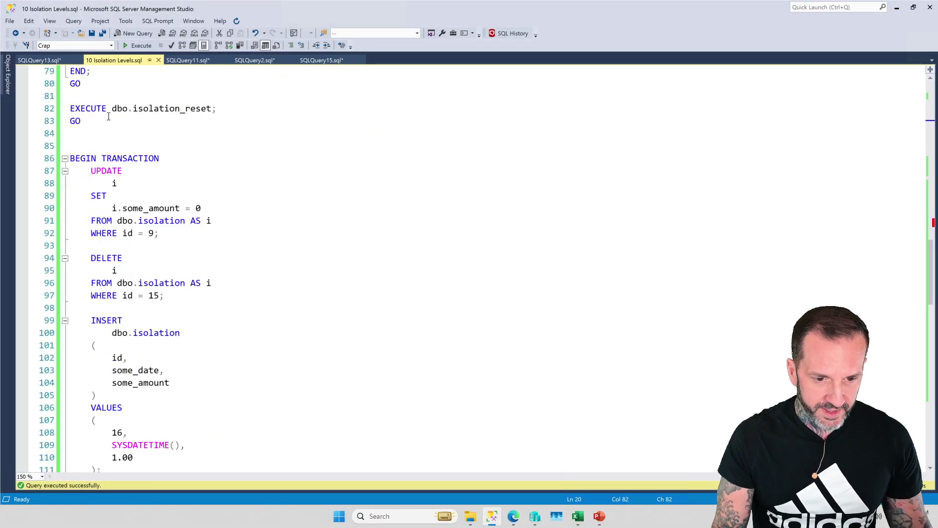
Step: Run EXECUTE dbo.isolation_reset, rebuilding ten odd-id rows with amounts 1000–19000, then hide results
{"action": "left_click_drag", "start_coordinate": [92, 120], "coordinate": [46, 108]}
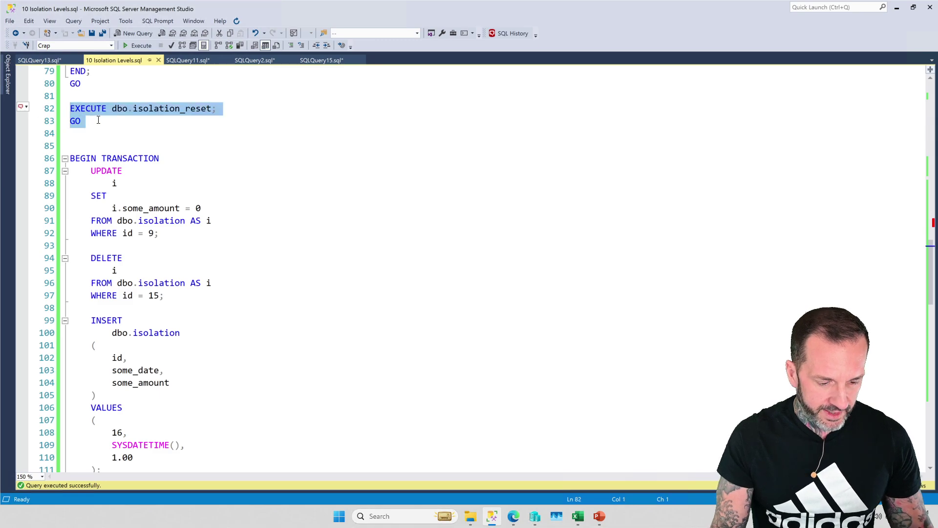
{"action": "key", "text": "F5"}
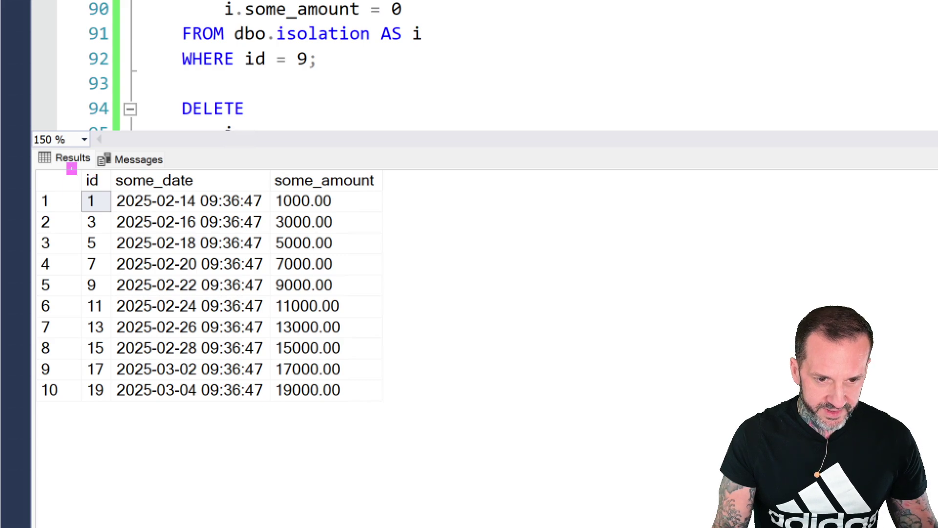
{"action": "left_click_drag", "start_coordinate": [72, 169], "coordinate": [360, 408]}
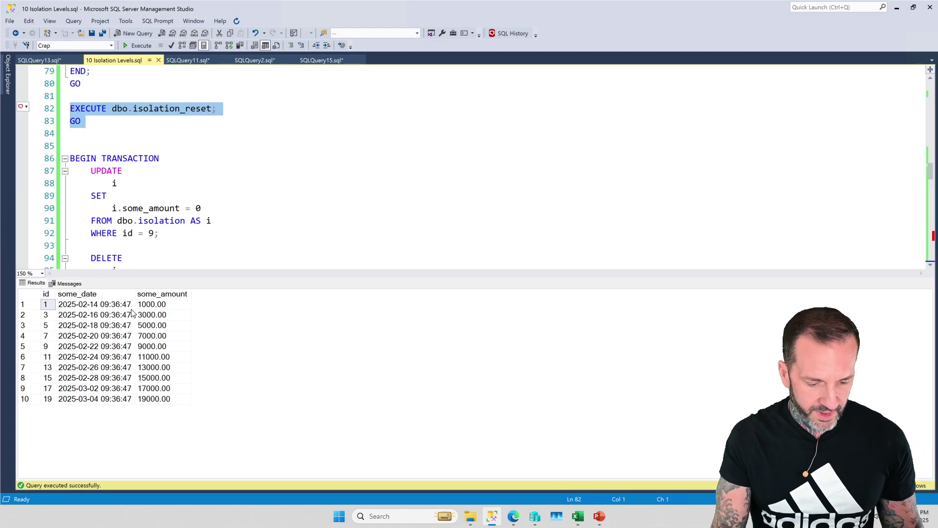
{"action": "key", "text": "ctrl+r"}
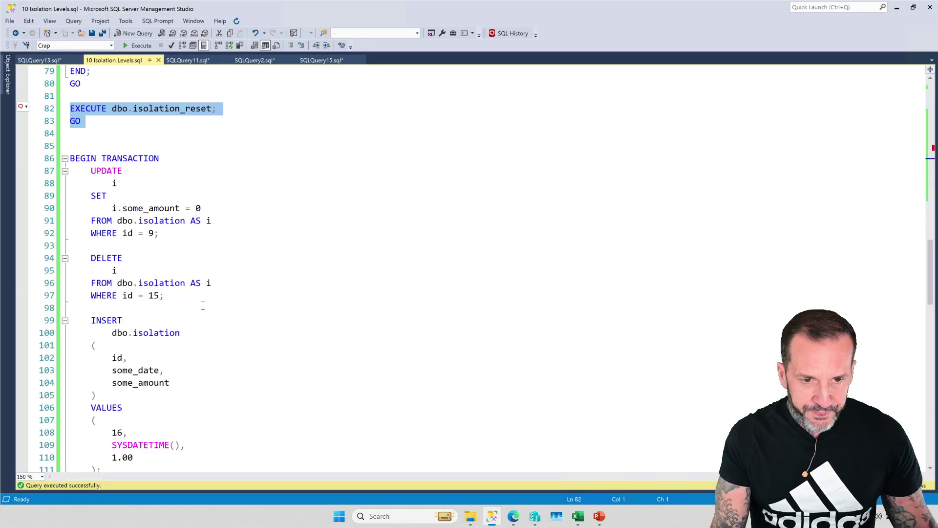
{"action": "scroll", "coordinate": [222, 291], "scroll_direction": "down", "scroll_amount": 2}
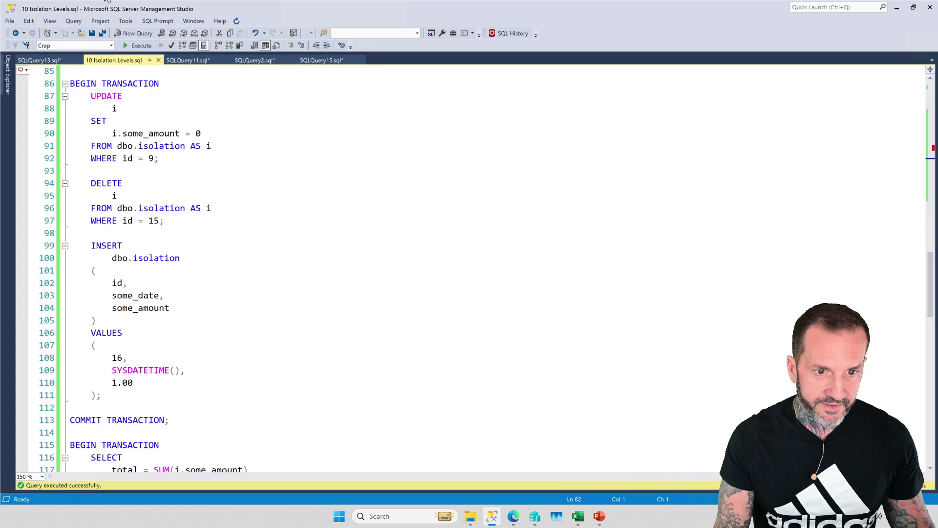
Step: In SQLQuery13, rerun the NOLOCK total without the commented lines, returning 84000.00, then restore them
{"action": "left_click", "coordinate": [39, 60]}
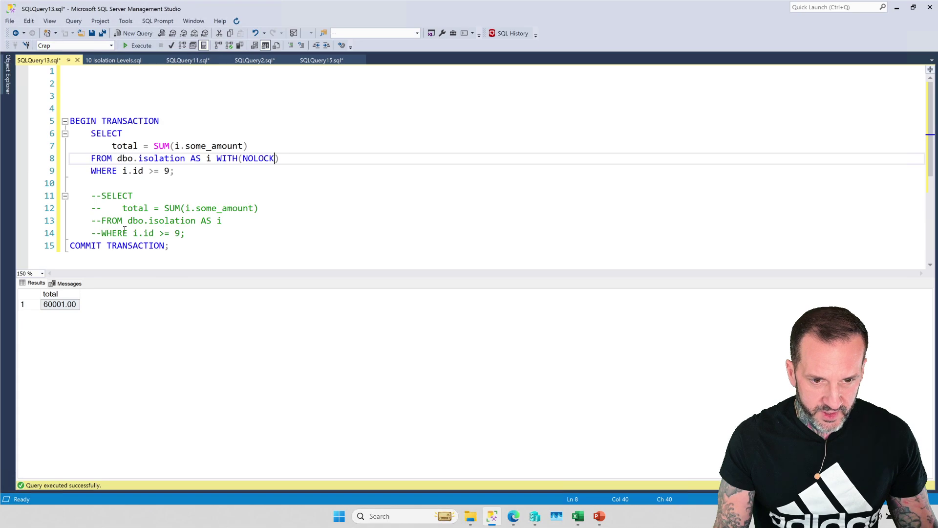
{"action": "left_click_drag", "start_coordinate": [195, 233], "coordinate": [71, 192]}
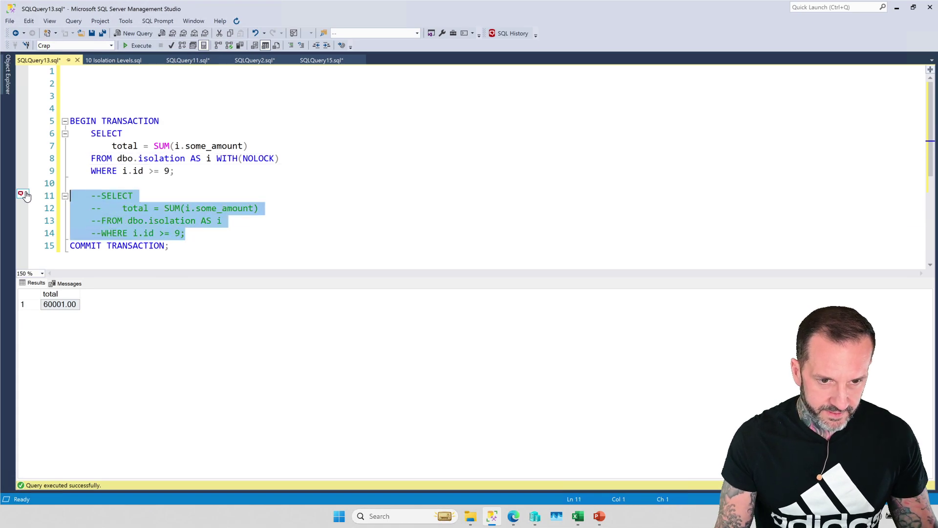
{"action": "key", "text": "Delete"}
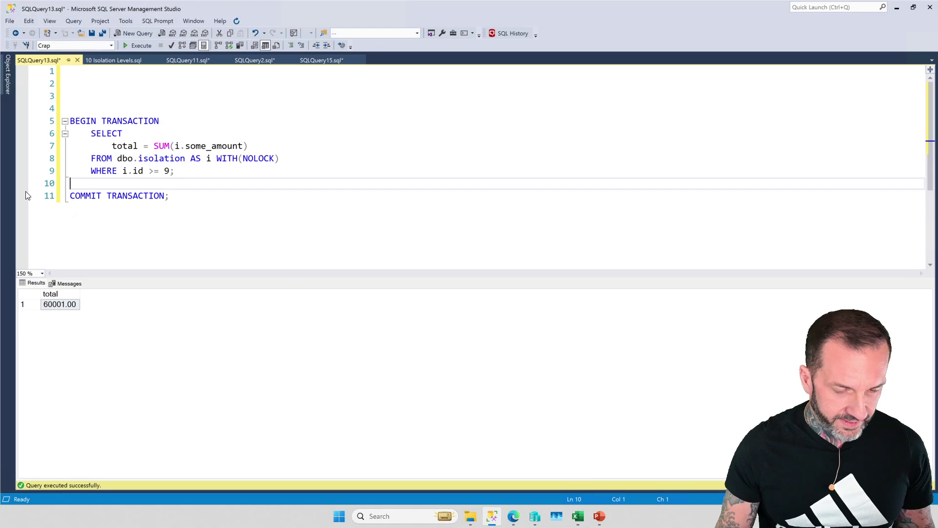
{"action": "key", "text": "F5"}
{"action": "key", "text": "ctrl+z"}
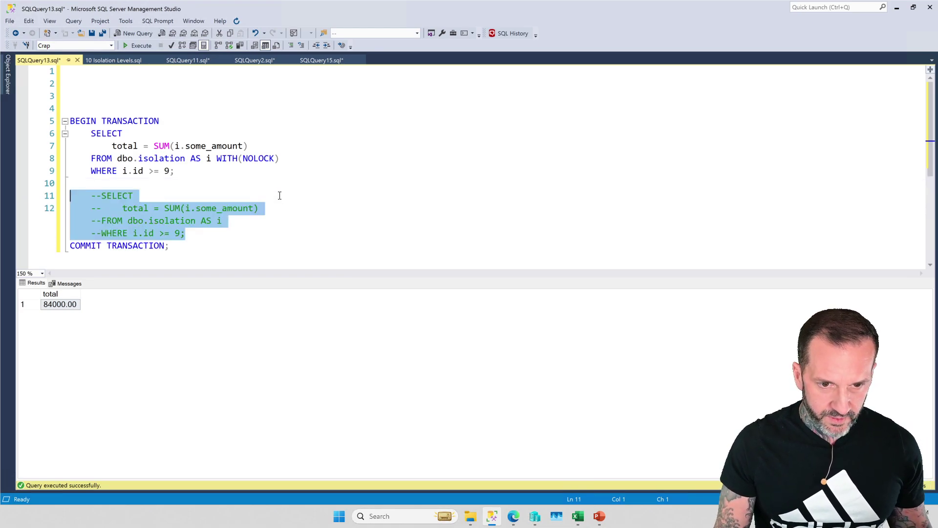
{"action": "left_click", "coordinate": [280, 200]}
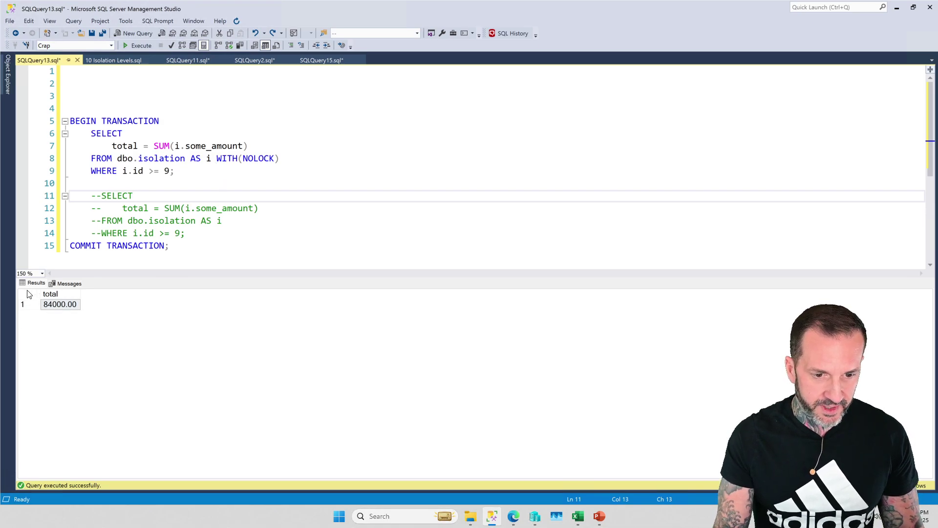
{"action": "left_click", "coordinate": [44, 304]}
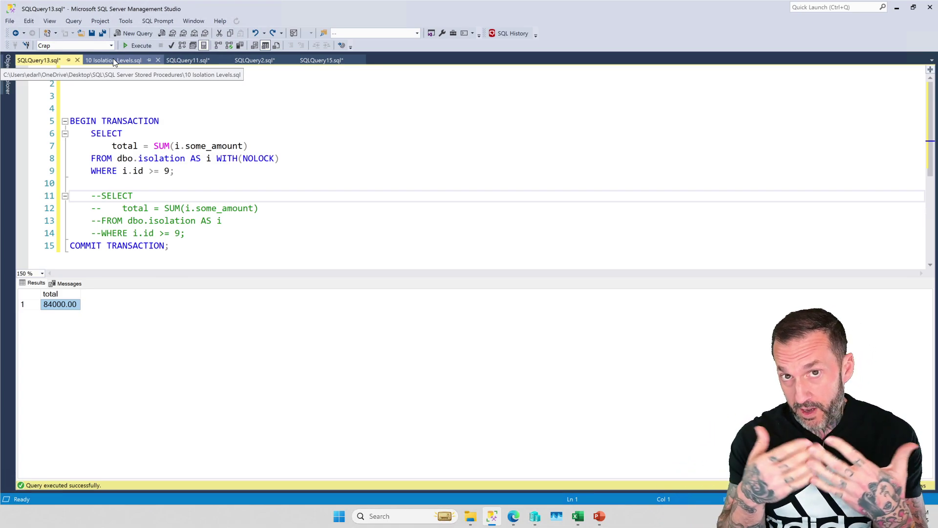
Step: Run the open transaction's UPDATE of id 9; the NOLOCK total shows 75000.00
{"action": "left_click", "coordinate": [113, 60]}
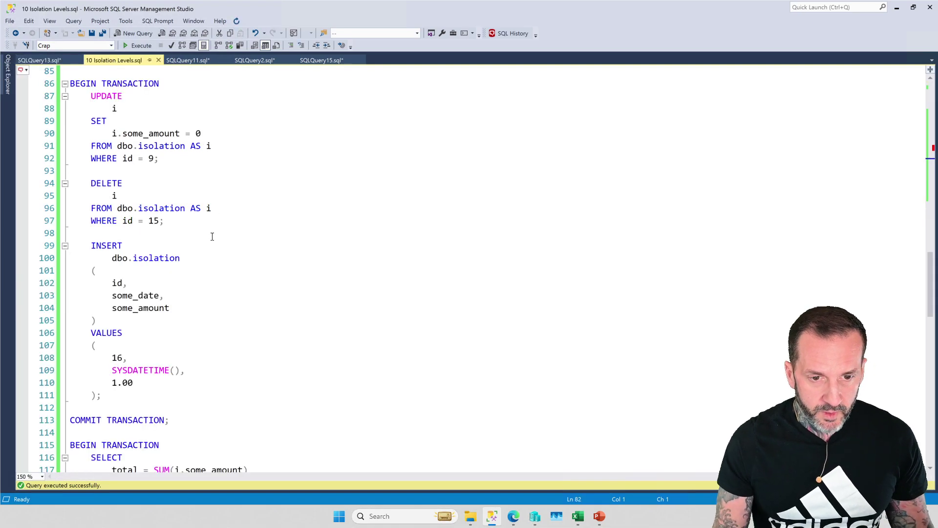
{"action": "left_click_drag", "start_coordinate": [171, 158], "coordinate": [70, 83]}
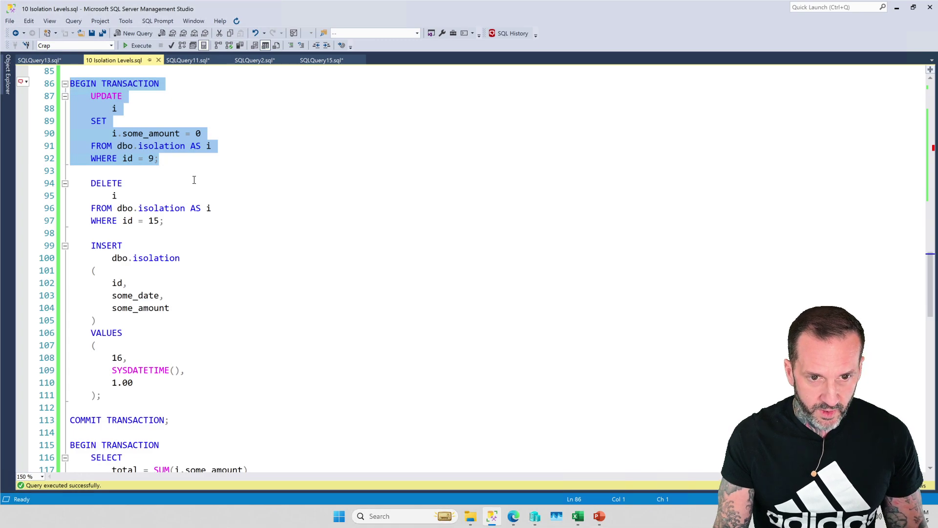
{"action": "key", "text": "F5"}
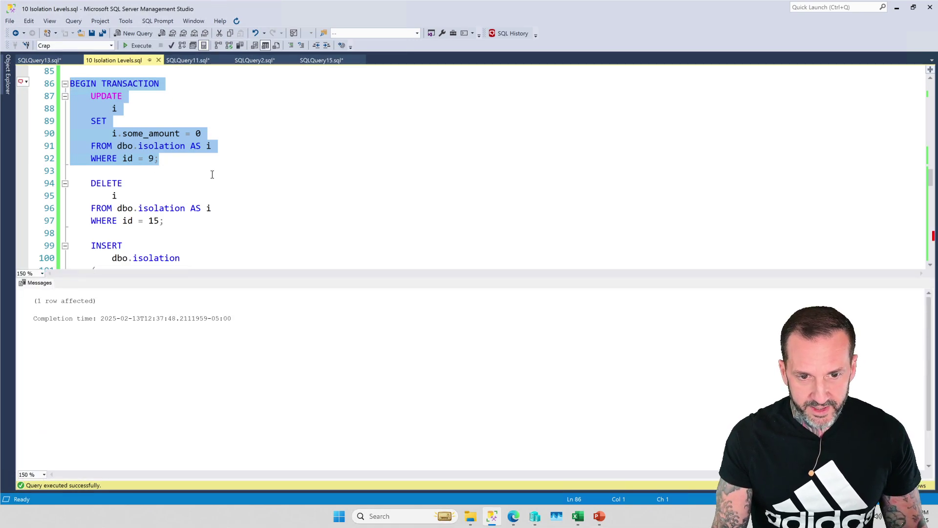
{"action": "key", "text": "ctrl+r"}
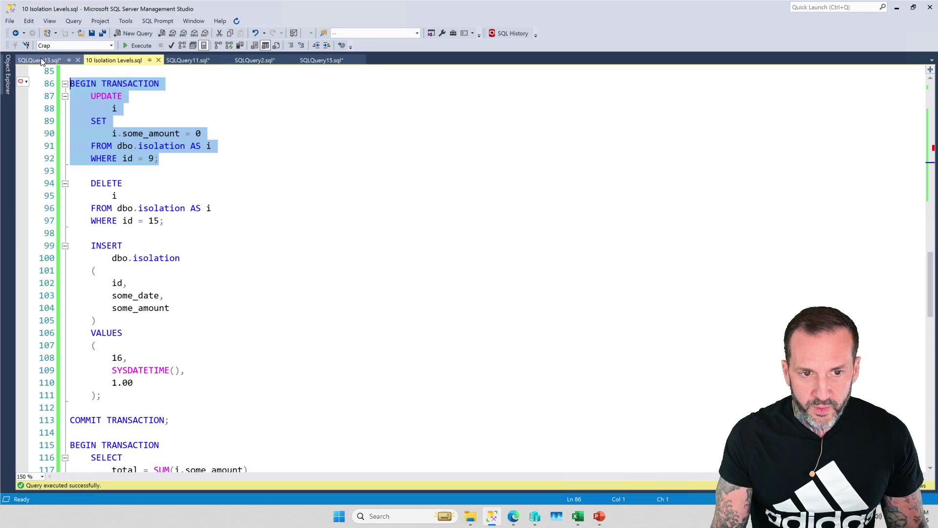
{"action": "left_click", "coordinate": [41, 59]}
{"action": "left_click", "coordinate": [270, 176]}
{"action": "key", "text": "F5"}
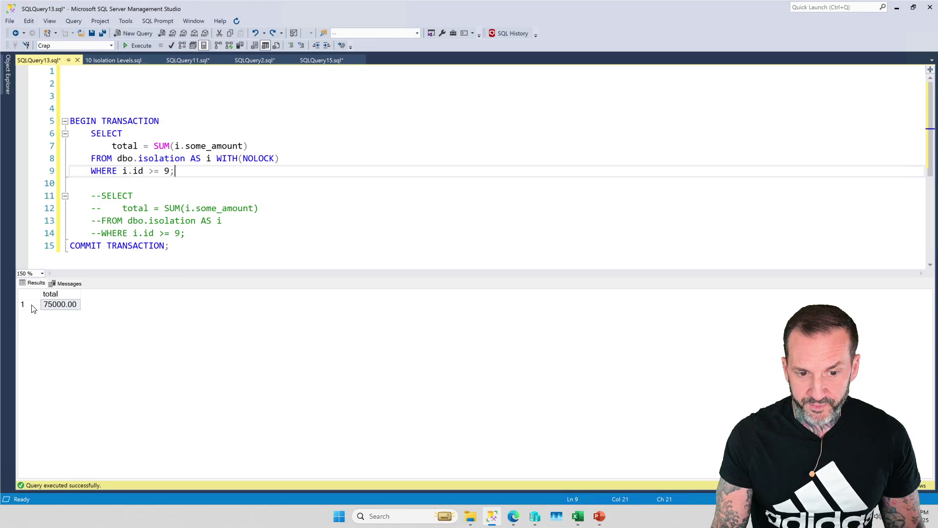
{"action": "left_click", "coordinate": [60, 305]}
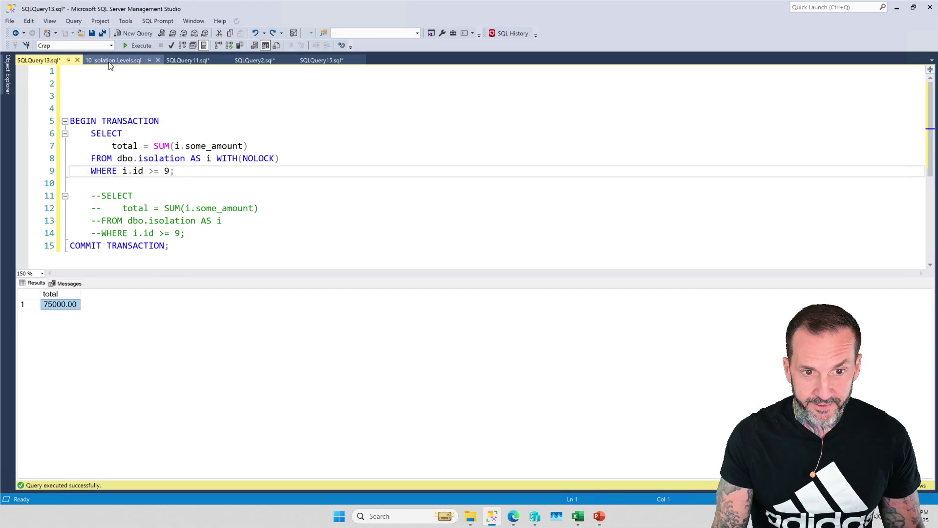
Step: Run the DELETE of id 15 and rerun the NOLOCK total query
{"action": "left_click", "coordinate": [113, 60]}
{"action": "left_click", "coordinate": [168, 132]}
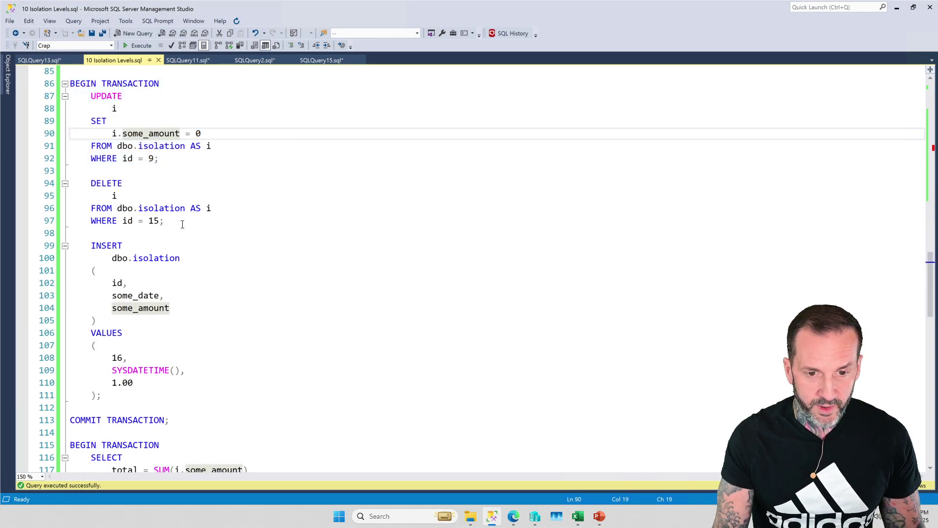
{"action": "left_click_drag", "start_coordinate": [165, 220], "coordinate": [43, 184]}
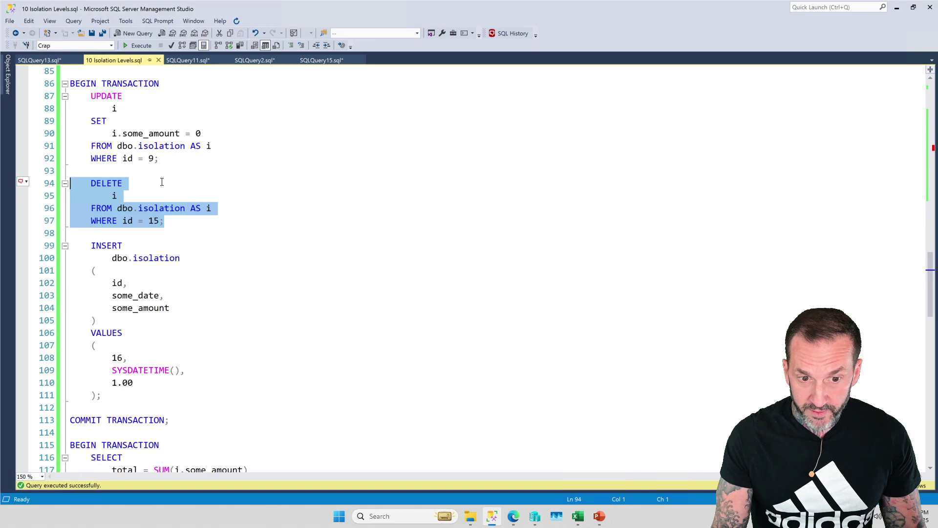
{"action": "key", "text": "F5"}
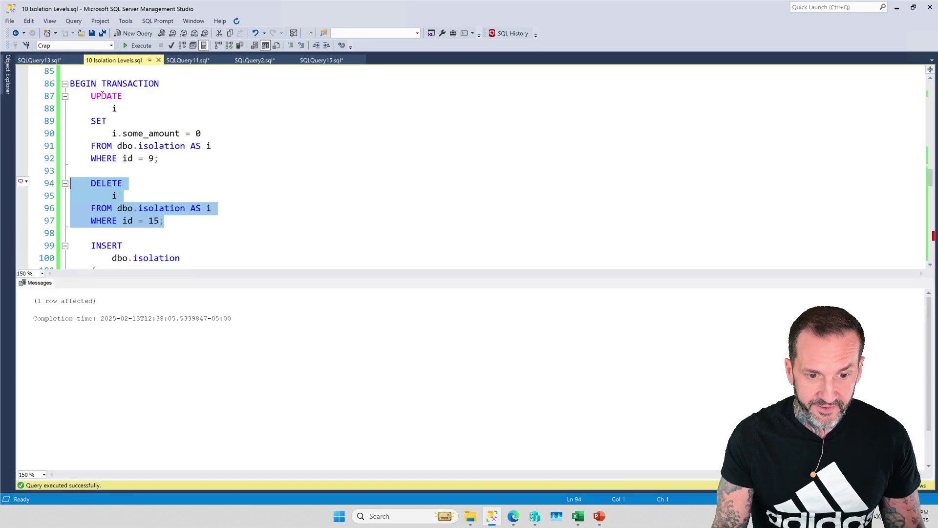
{"action": "left_click", "coordinate": [40, 61]}
{"action": "left_click", "coordinate": [195, 171]}
{"action": "key", "text": "F5"}
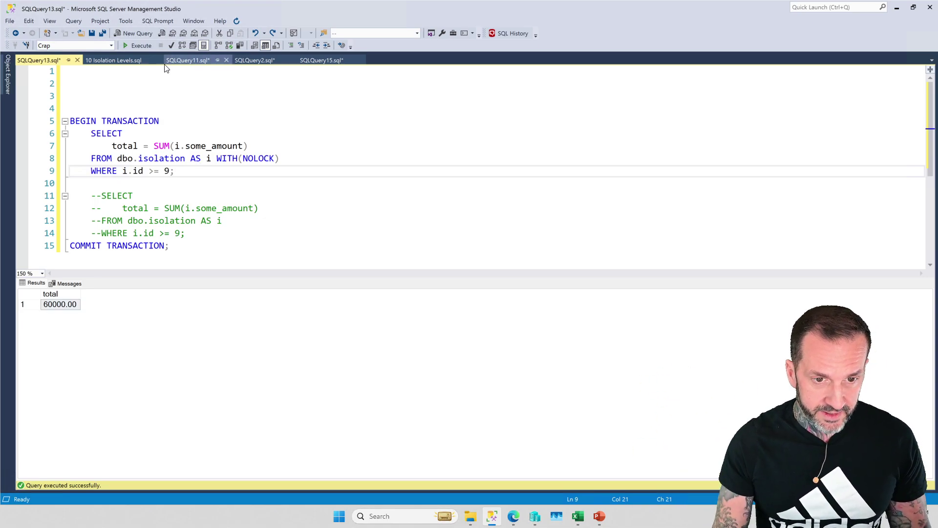
Step: Run the INSERT statement and check the NOLOCK total falls to 60001.00
{"action": "left_click", "coordinate": [111, 60]}
{"action": "scroll", "coordinate": [152, 205], "scroll_direction": "down", "scroll_amount": 3}
{"action": "scroll", "coordinate": [152, 205], "scroll_direction": "down", "scroll_amount": 2}
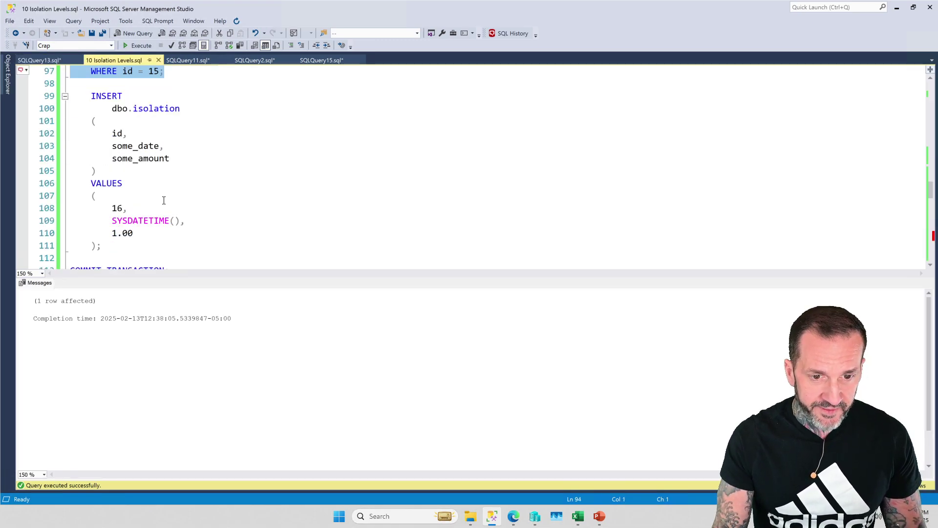
{"action": "key", "text": "ctrl+r"}
{"action": "left_click_drag", "start_coordinate": [112, 286], "coordinate": [45, 133]}
{"action": "key", "text": "F5"}
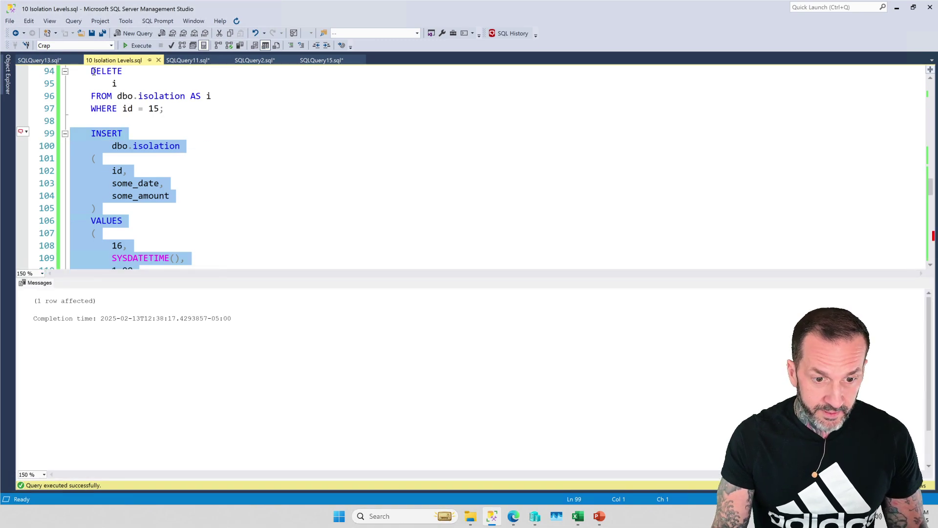
{"action": "scroll", "coordinate": [66, 147], "scroll_direction": "down", "scroll_amount": 2}
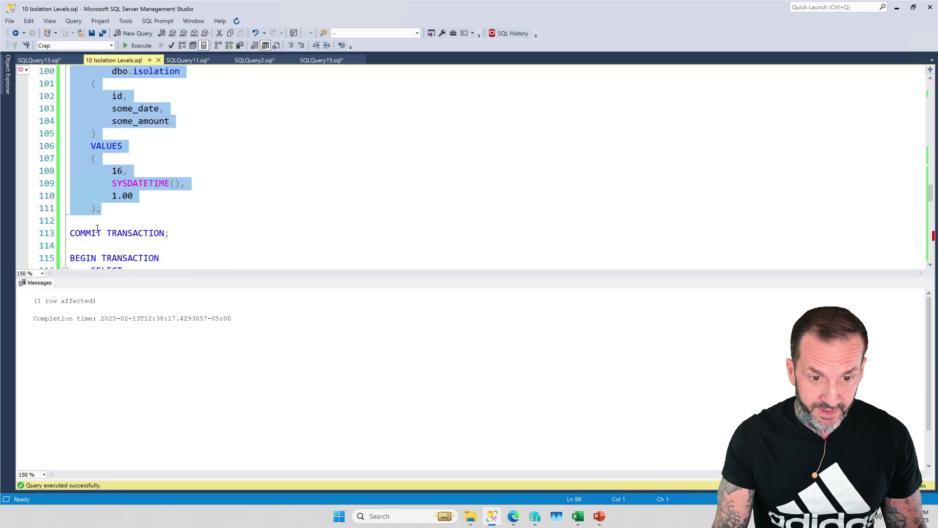
{"action": "left_click", "coordinate": [43, 60]}
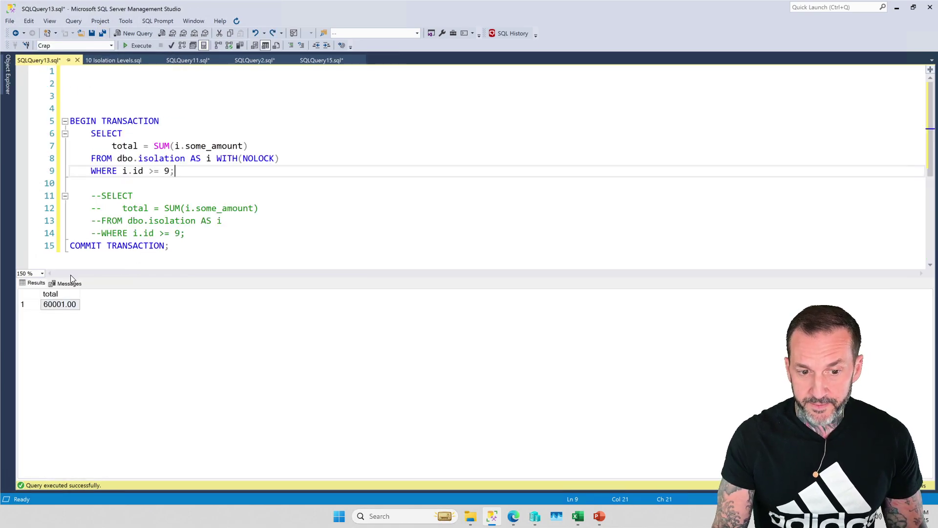
Step: Run COMMIT TRANSACTION, which reports no matching transaction, and review the NOLOCK hint
{"action": "left_click", "coordinate": [112, 60]}
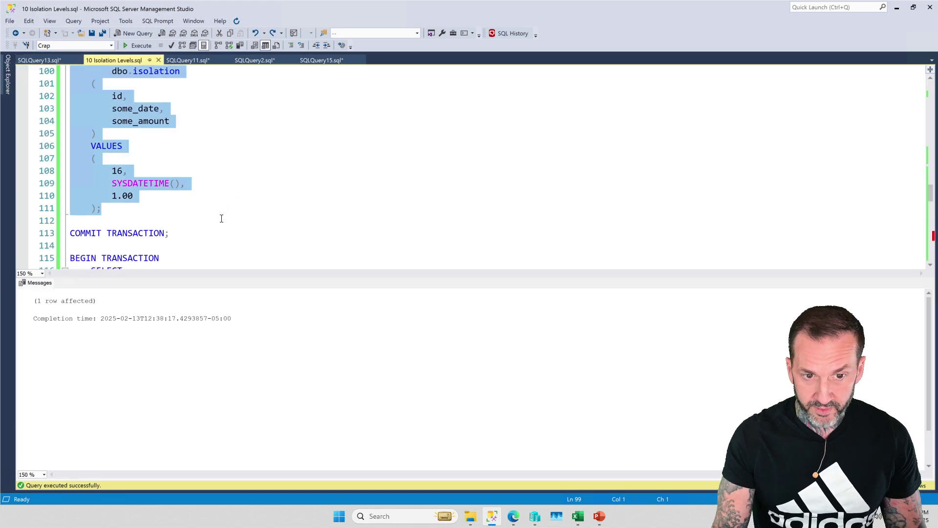
{"action": "key", "text": "ctrl+r"}
{"action": "left_click_drag", "start_coordinate": [175, 235], "coordinate": [24, 221]}
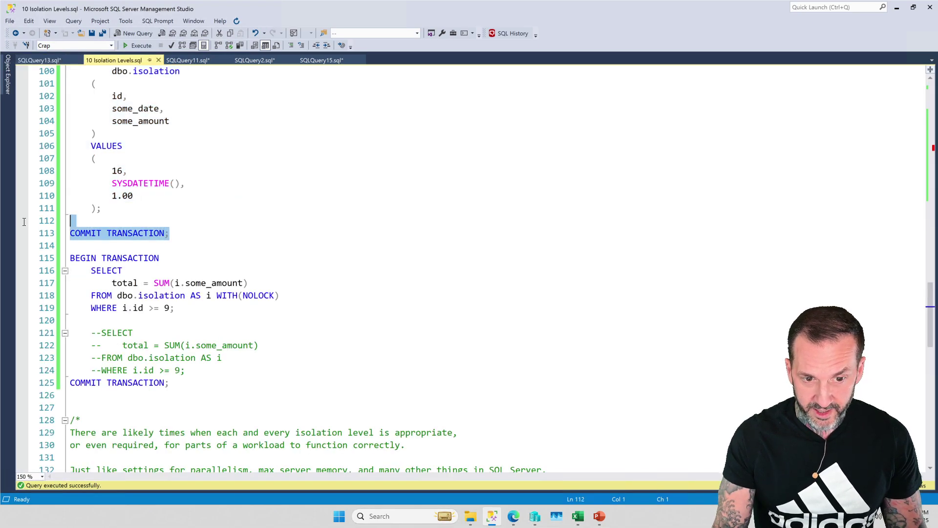
{"action": "key", "text": "F5"}
{"action": "key", "text": "F5"}
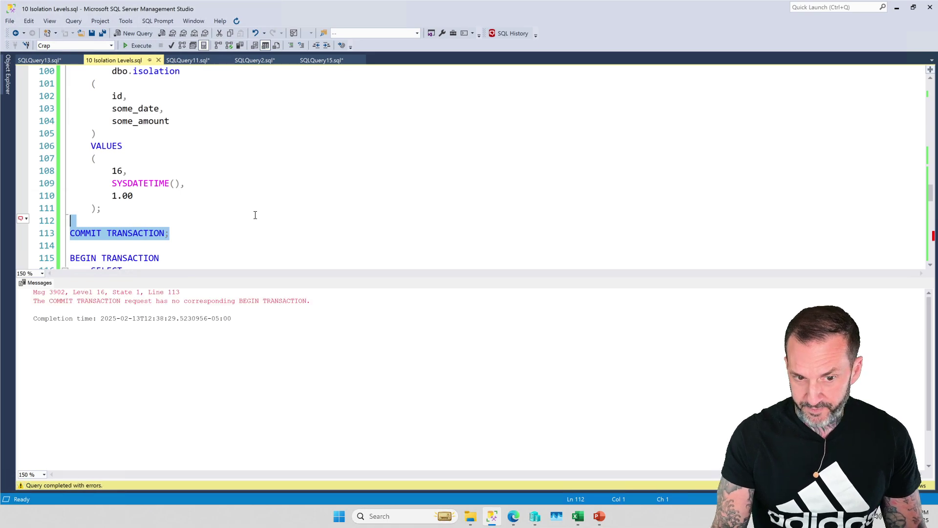
{"action": "key", "text": "ctrl+r"}
{"action": "left_click", "coordinate": [34, 57]}
{"action": "left_click", "coordinate": [255, 158]}
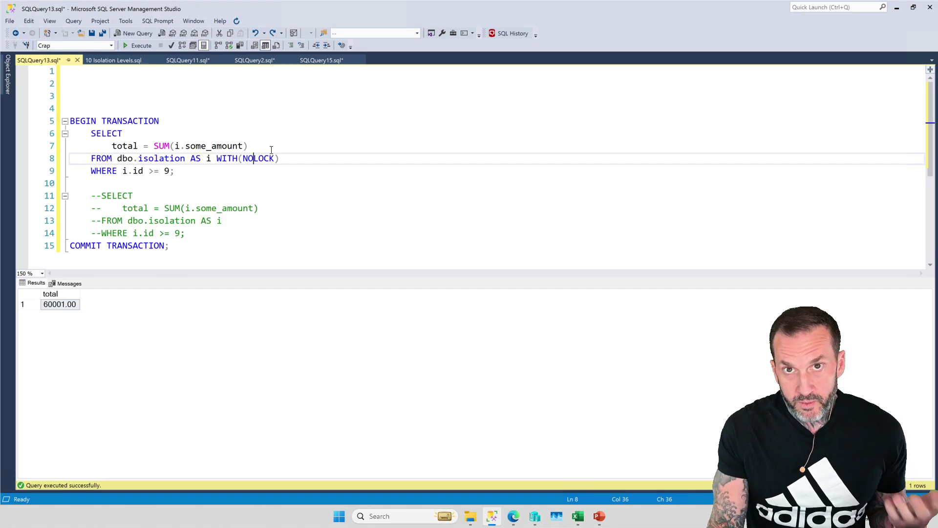
{"action": "left_click", "coordinate": [107, 59]}
{"action": "left_click", "coordinate": [259, 256]}
{"action": "scroll", "coordinate": [260, 256], "scroll_direction": "up", "scroll_amount": 3}
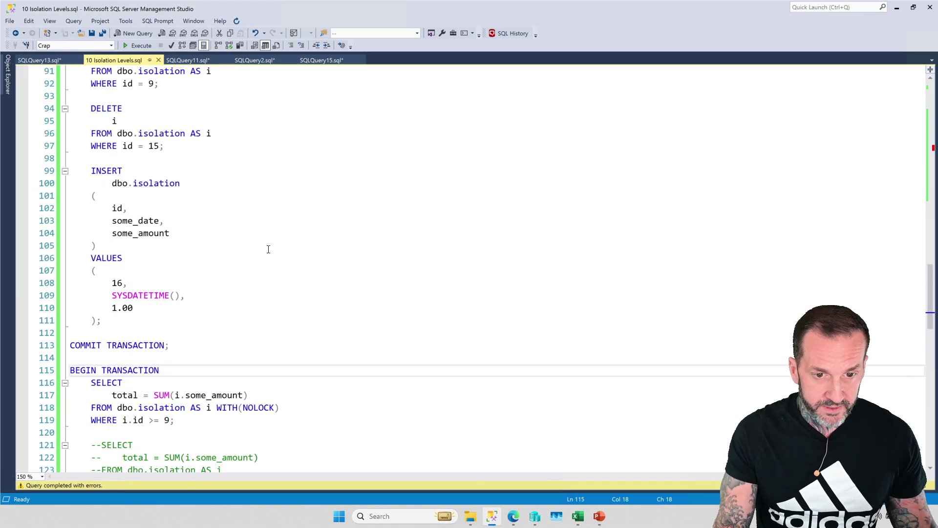
{"action": "left_click_drag", "start_coordinate": [170, 457], "coordinate": [72, 107]}
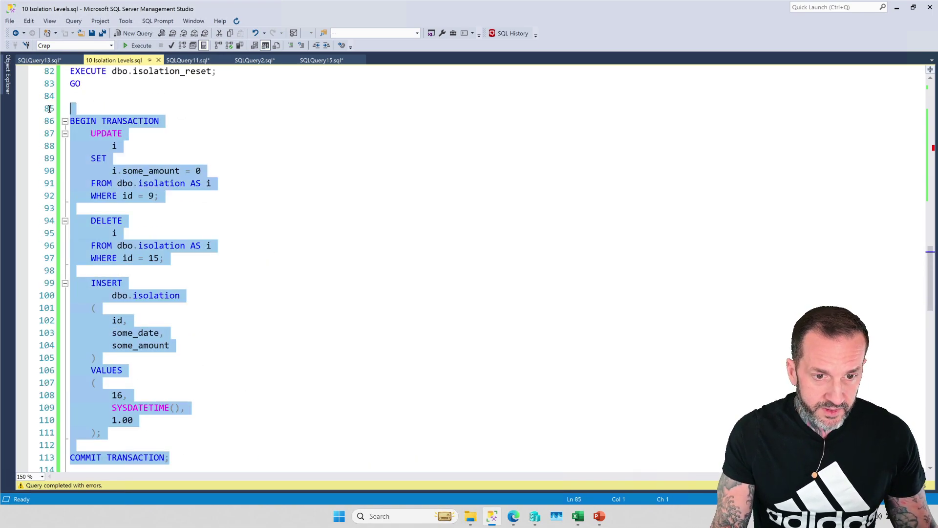
{"action": "key", "text": "shift+Down"}
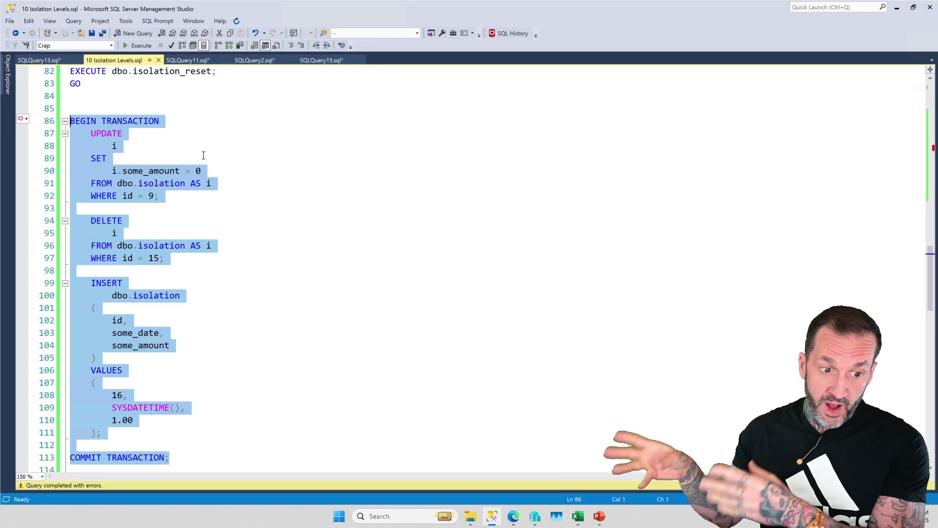
Step: Rerun EXECUTE dbo.isolation_reset to restore the original table rows
{"action": "left_click", "coordinate": [211, 135]}
{"action": "scroll", "coordinate": [178, 138], "scroll_direction": "up", "scroll_amount": 1}
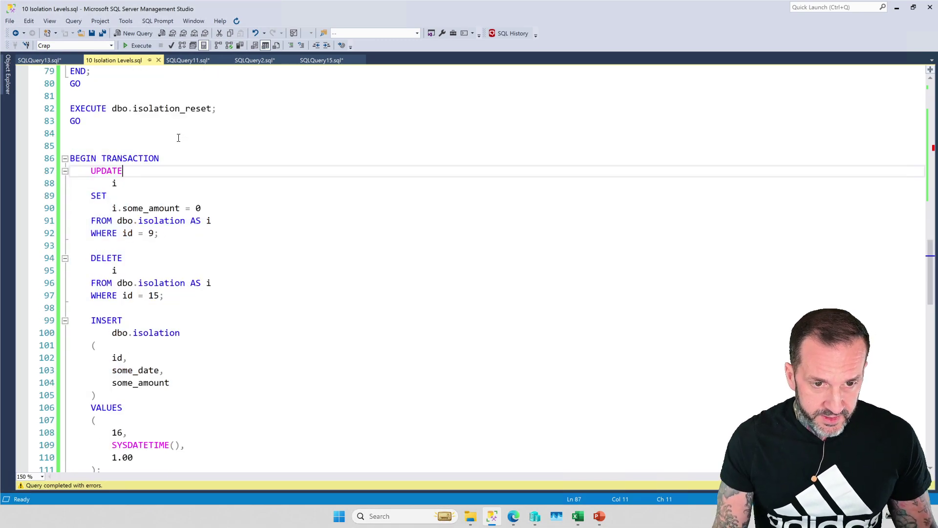
{"action": "left_click_drag", "start_coordinate": [119, 121], "coordinate": [67, 110]}
{"action": "key", "text": "F5"}
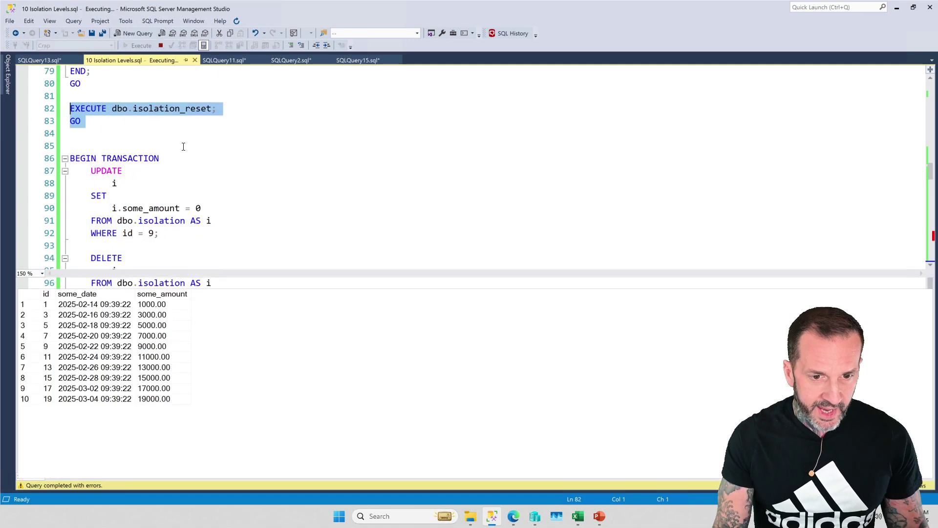
Step: In SQLQuery13, uncomment the second total SELECT
{"action": "left_click", "coordinate": [43, 59]}
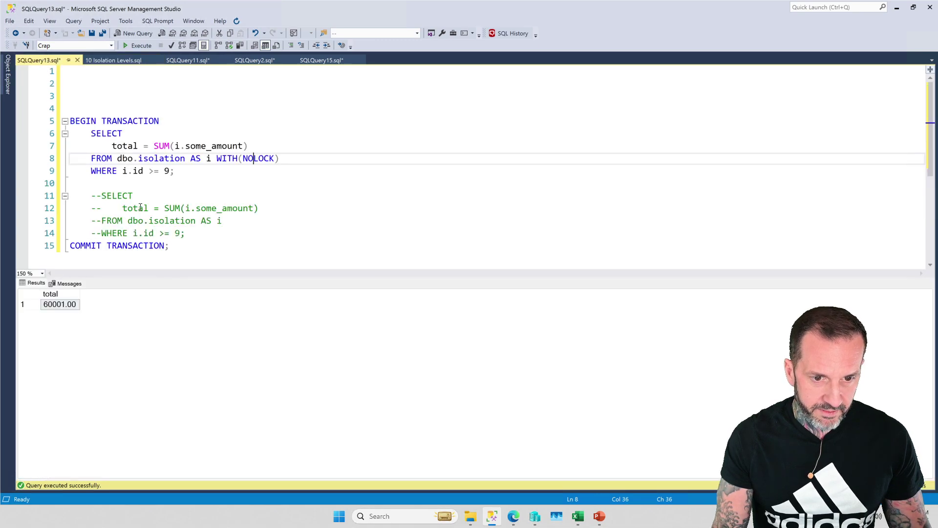
{"action": "left_click_drag", "start_coordinate": [184, 233], "coordinate": [58, 197]}
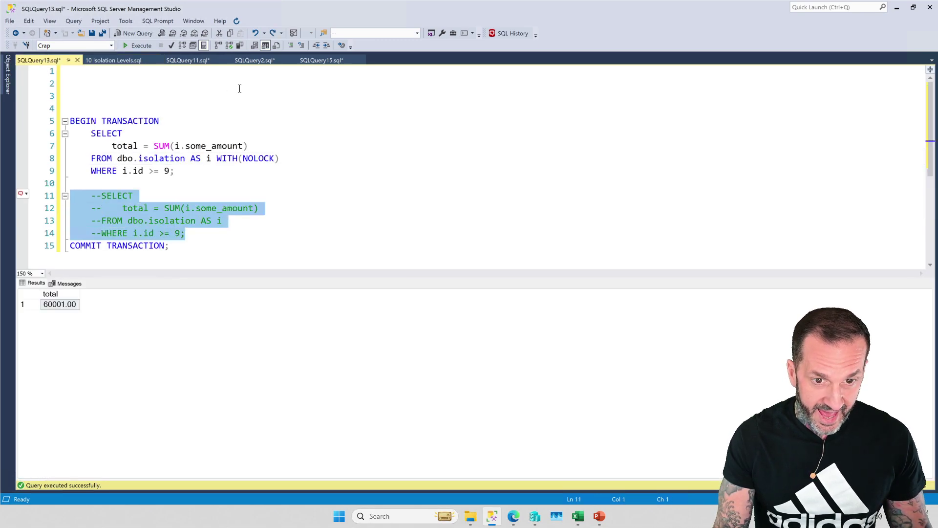
{"action": "left_click", "coordinate": [300, 47]}
{"action": "left_click", "coordinate": [288, 170]}
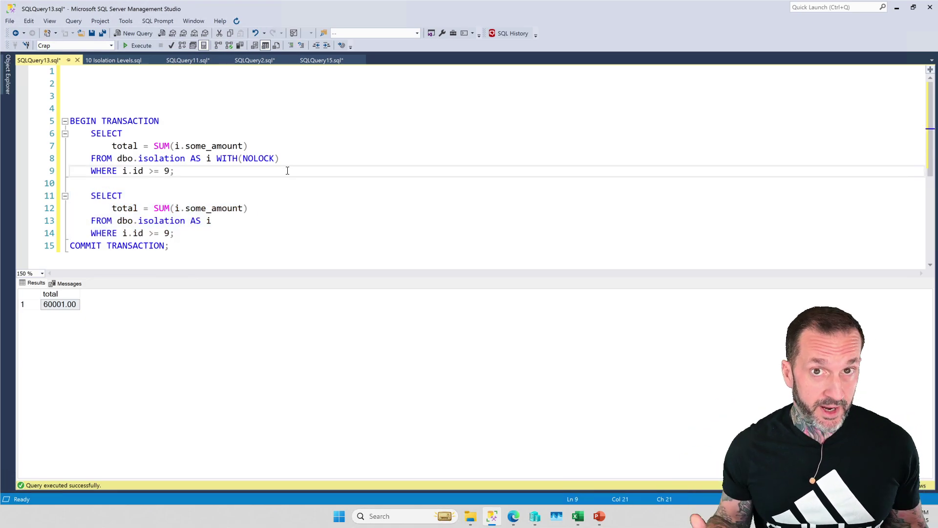
Step: Change NOLOCK to READCOMMITTEDLOCK on both SELECTs and run them, each returning 84000.00
{"action": "double_click", "coordinate": [257, 156]}
{"action": "type", "text": "READ"}
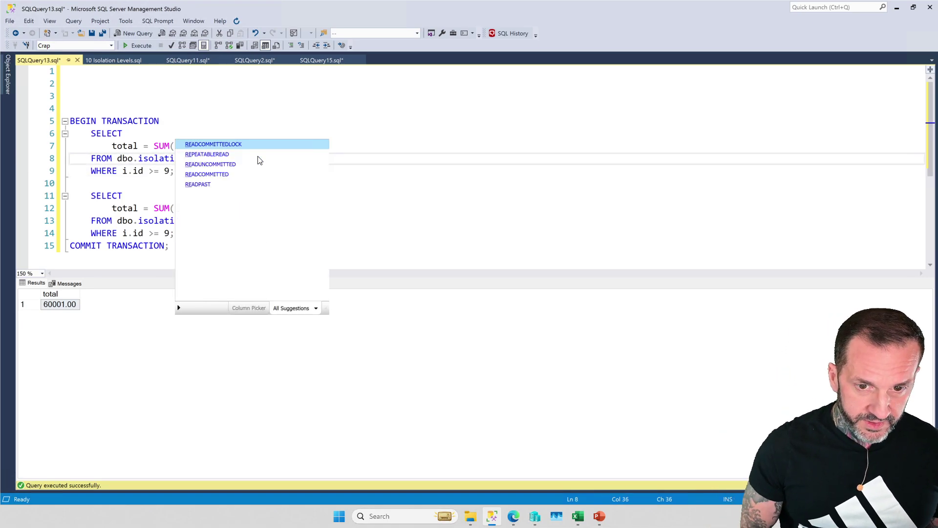
{"action": "key", "text": "Tab"}
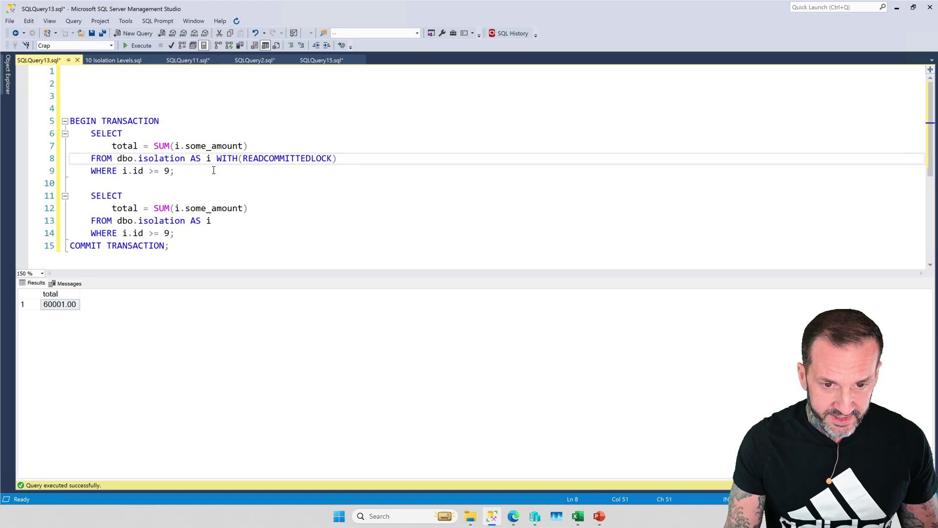
{"action": "left_click_drag", "start_coordinate": [213, 159], "coordinate": [342, 160]}
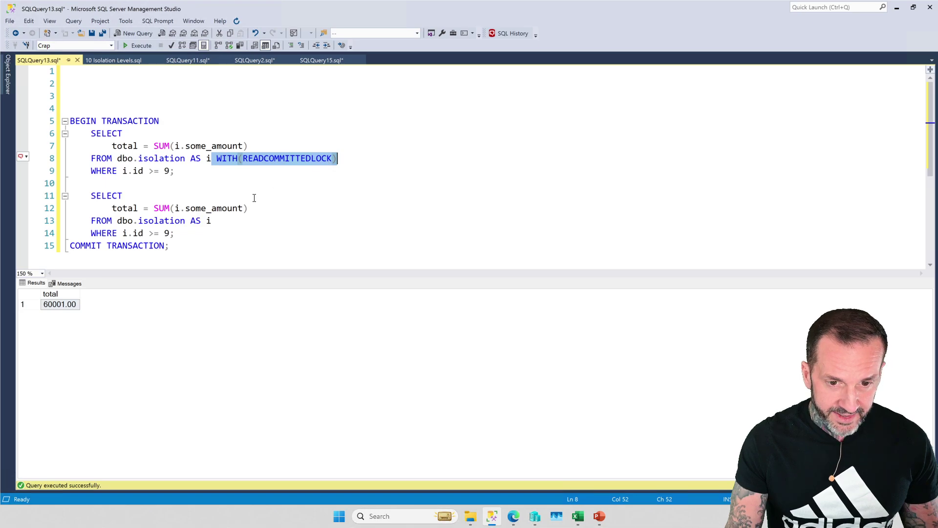
{"action": "key", "text": "ctrl+c"}
{"action": "left_click", "coordinate": [226, 220]}
{"action": "key", "text": "ctrl+v"}
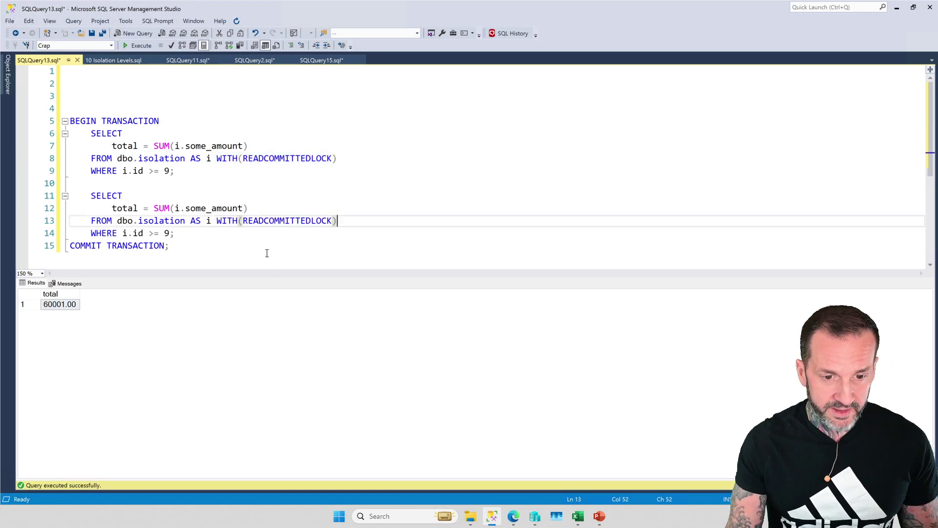
{"action": "key", "text": "F5"}
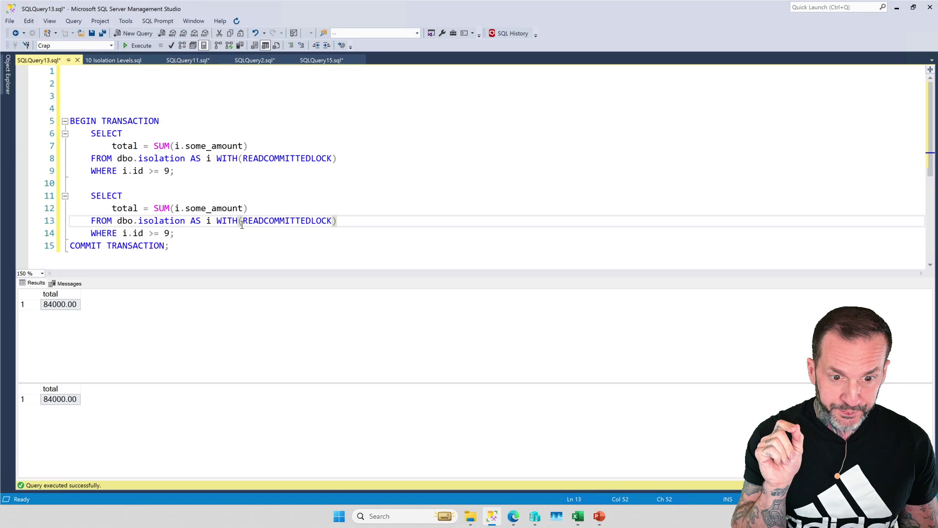
Step: Run the UPDATE zeroing row 9, then start the READCOMMITTEDLOCK reader while it is pending
{"action": "left_click", "coordinate": [113, 61]}
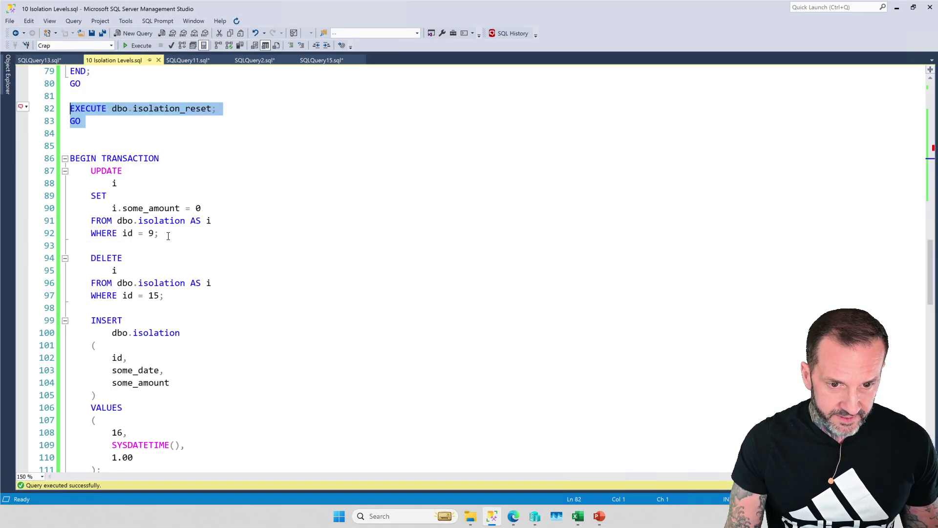
{"action": "left_click_drag", "start_coordinate": [168, 233], "coordinate": [32, 156]}
{"action": "key", "text": "F5"}
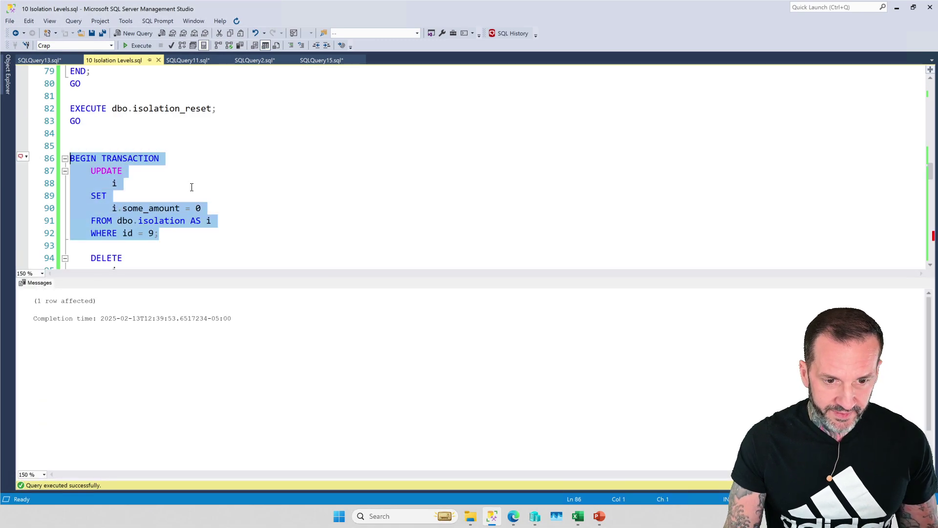
{"action": "left_click", "coordinate": [42, 61]}
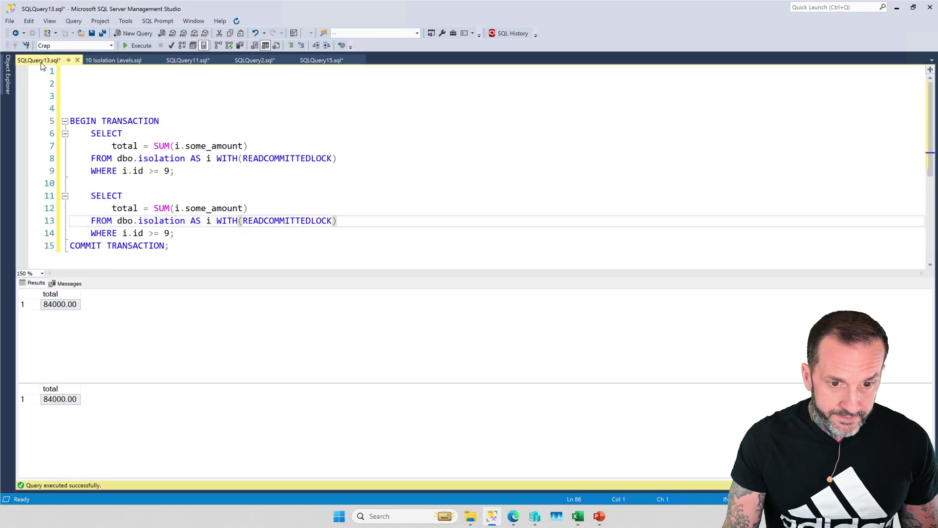
{"action": "key", "text": "F5"}
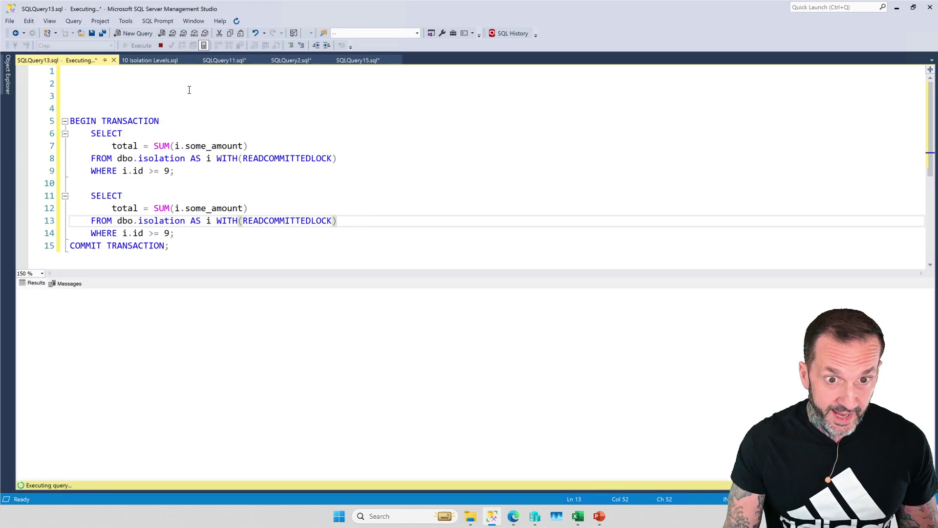
Step: Run the remaining delete, insert of row 16 and COMMIT, then view the reader's totals
{"action": "left_click", "coordinate": [154, 61]}
{"action": "scroll", "coordinate": [184, 148], "scroll_direction": "down", "scroll_amount": 5}
{"action": "left_click_drag", "start_coordinate": [165, 146], "coordinate": [75, 108]}
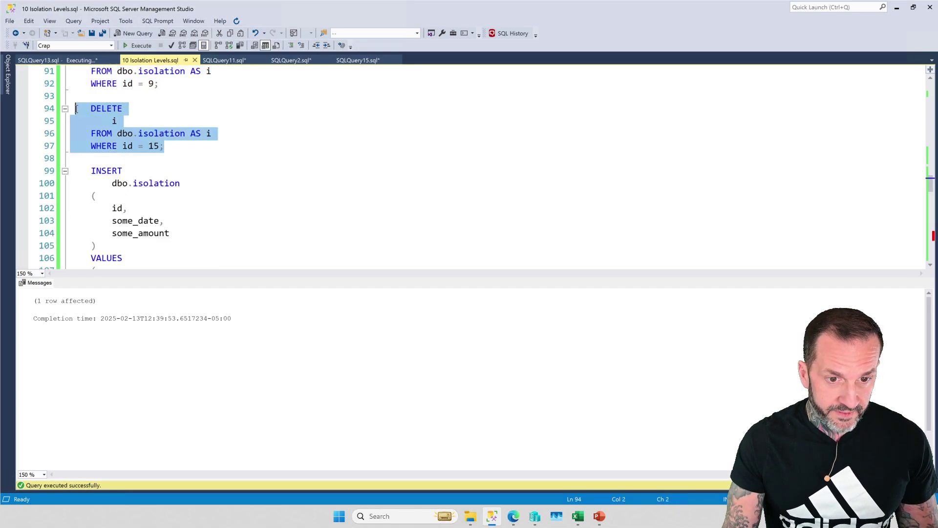
{"action": "scroll", "coordinate": [257, 202], "scroll_direction": "down", "scroll_amount": 3}
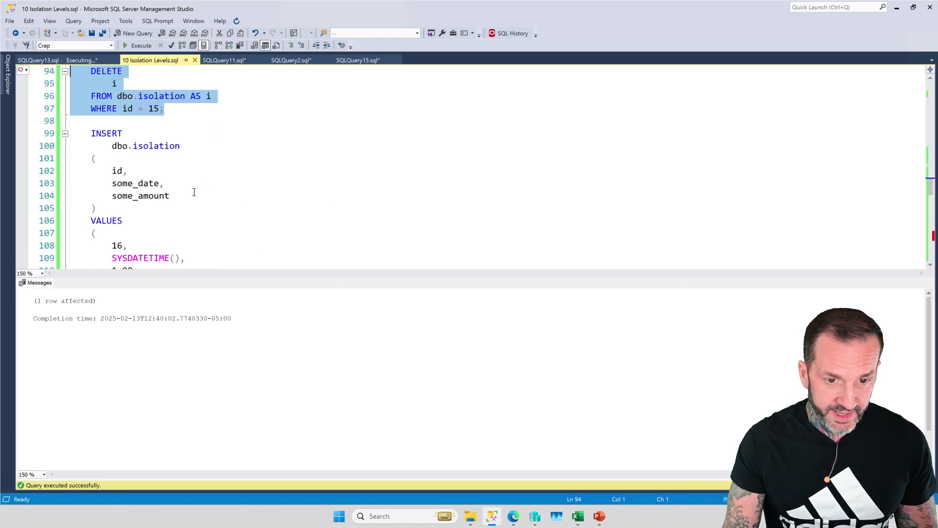
{"action": "scroll", "coordinate": [257, 201], "scroll_direction": "down", "scroll_amount": 3}
{"action": "mouse_move", "coordinate": [103, 208]}
{"action": "left_mouse_down"}
{"action": "mouse_move", "coordinate": [64, 150]}
{"action": "mouse_move", "coordinate": [69, 95]}
{"action": "left_mouse_up"}
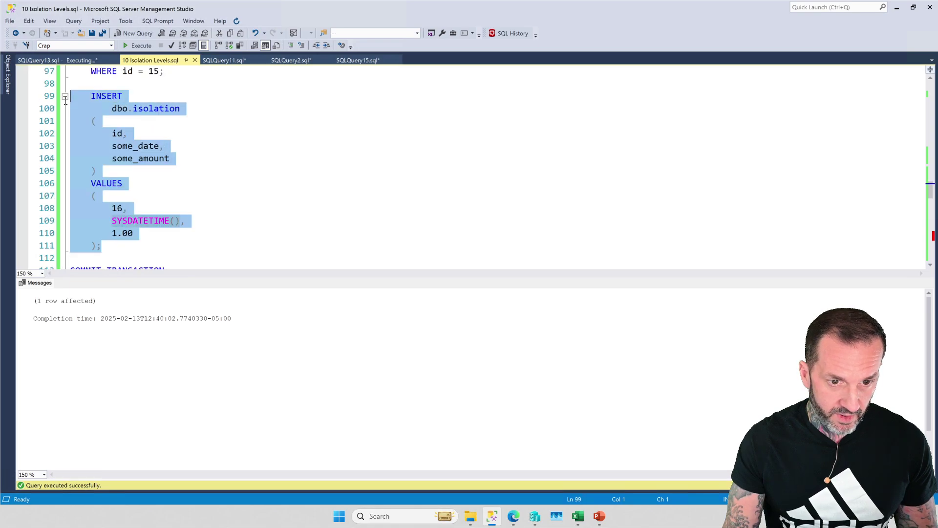
{"action": "key", "text": "F5"}
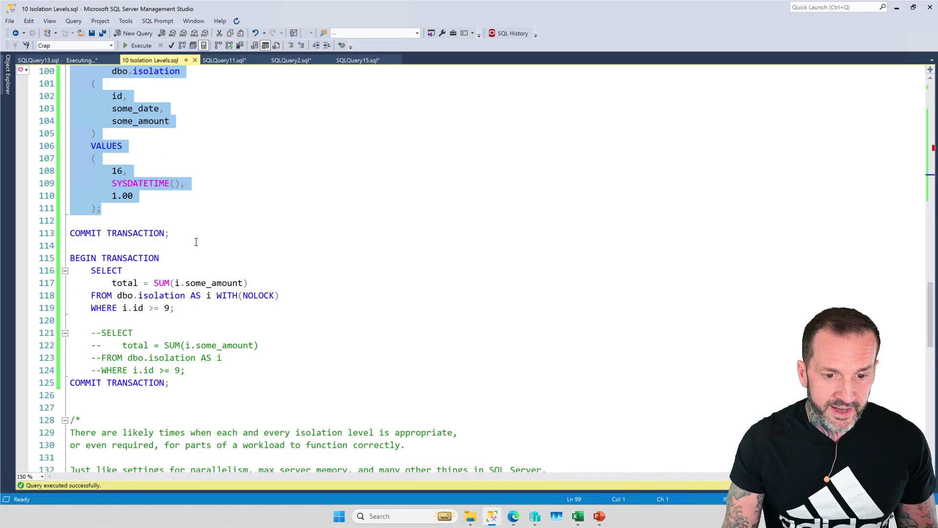
{"action": "scroll", "coordinate": [207, 172], "scroll_direction": "down", "scroll_amount": 1}
{"action": "left_click_drag", "start_coordinate": [170, 233], "coordinate": [63, 232]}
{"action": "key", "text": "F5"}
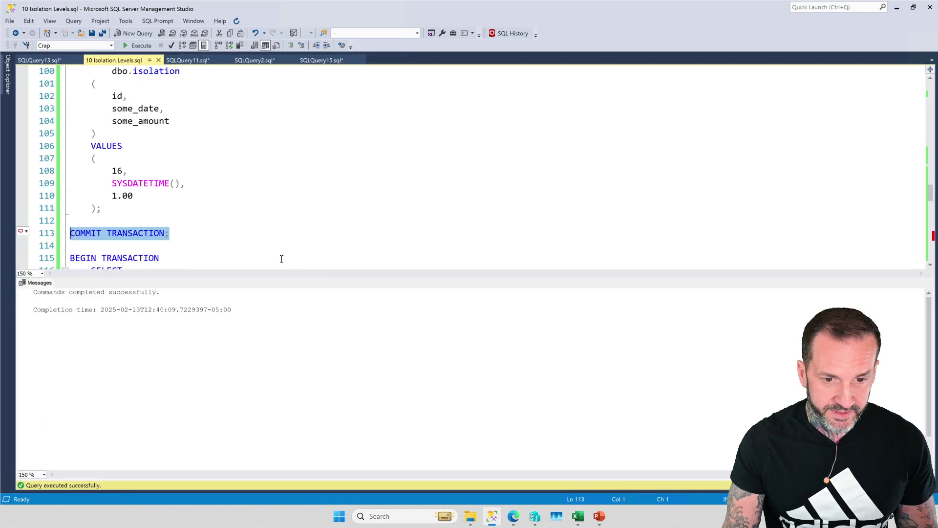
{"action": "left_click", "coordinate": [41, 60]}
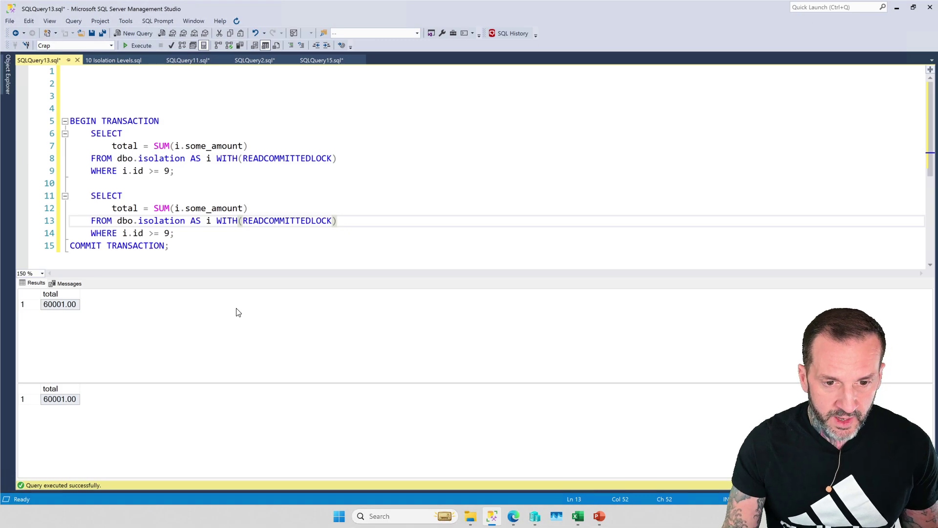
Step: Rerun the commit statement in the isolation-levels script, keeping the results pane hidden
{"action": "key", "text": "ctrl+r"}
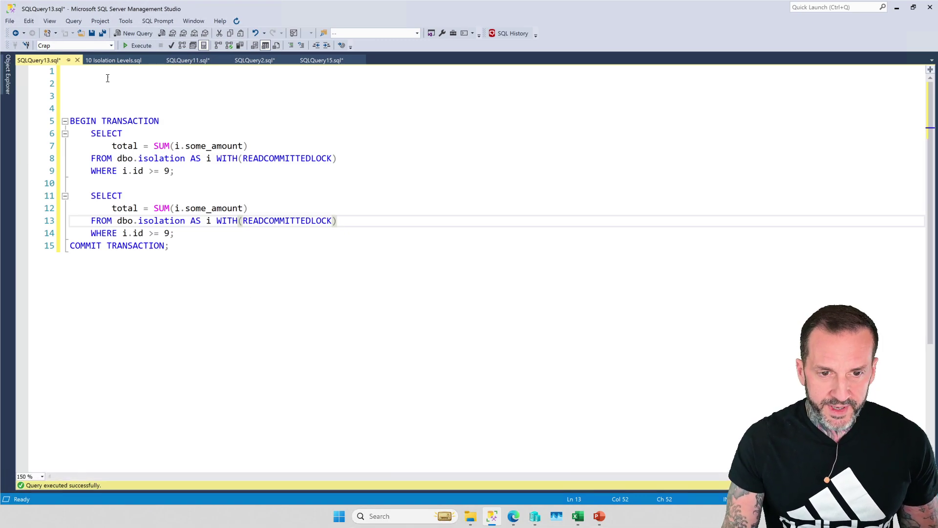
{"action": "left_click", "coordinate": [110, 60]}
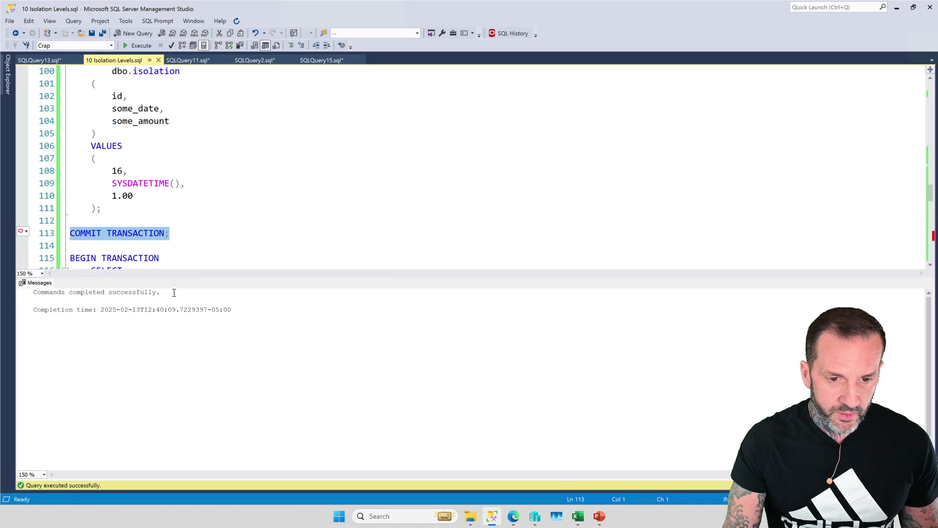
{"action": "key", "text": "F5"}
{"action": "key", "text": "ctrl+r"}
{"action": "scroll", "coordinate": [167, 283], "scroll_direction": "up", "scroll_amount": 3}
{"action": "scroll", "coordinate": [167, 283], "scroll_direction": "up", "scroll_amount": 3}
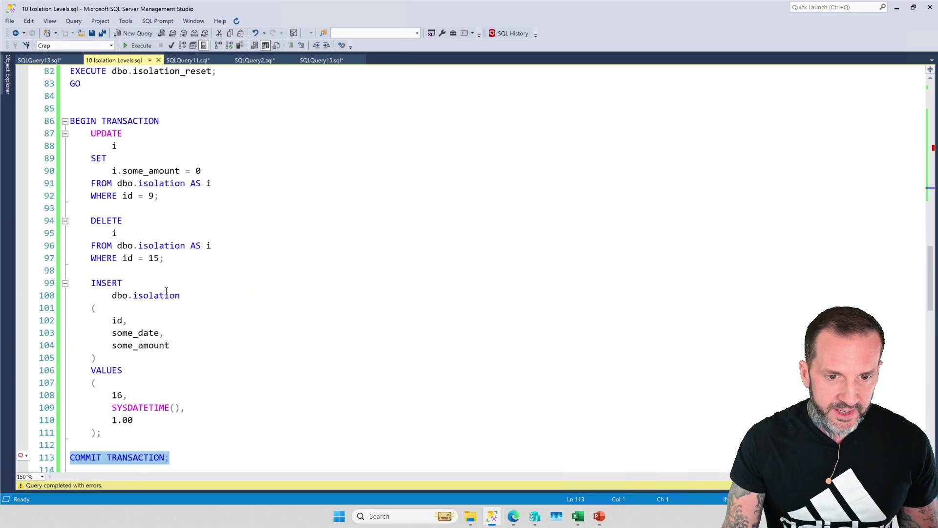
{"action": "scroll", "coordinate": [129, 240], "scroll_direction": "up", "scroll_amount": 2}
Step: Reset the isolation table with isolation_reset and start a new transaction
{"action": "left_click_drag", "start_coordinate": [94, 170], "coordinate": [44, 145]}
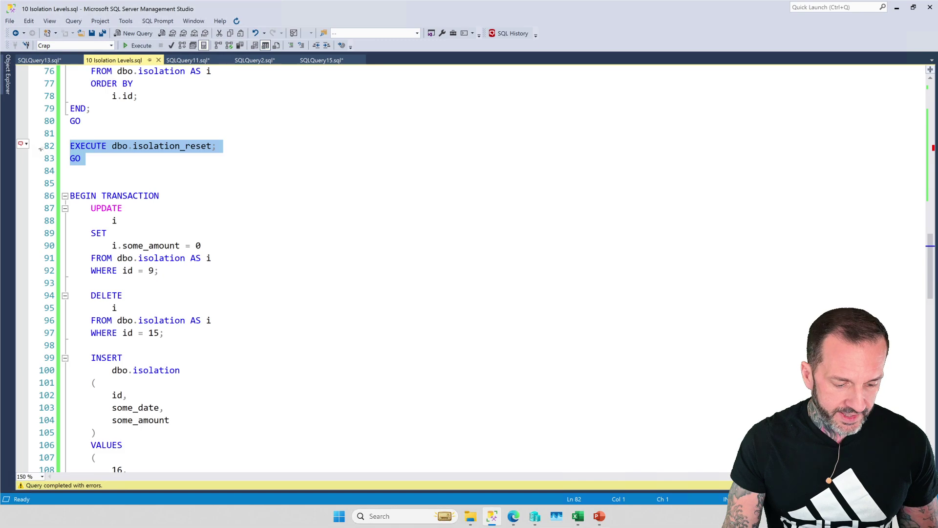
{"action": "key", "text": "F5"}
{"action": "key", "text": "ctrl+r"}
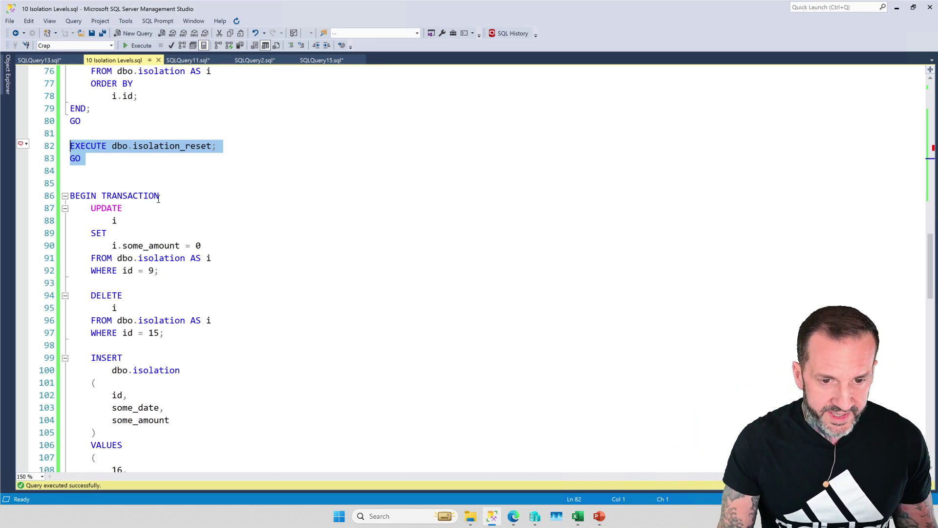
{"action": "left_click_drag", "start_coordinate": [162, 196], "coordinate": [69, 195]}
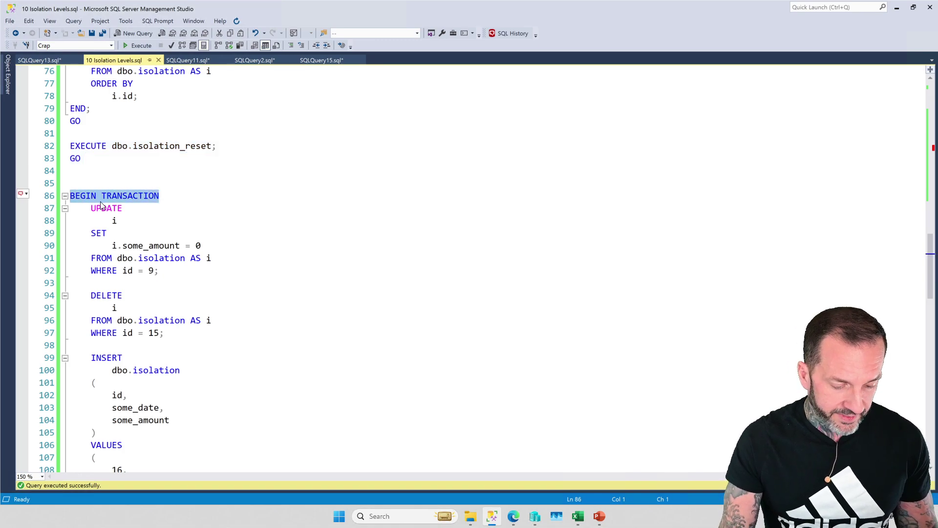
{"action": "key", "text": "F5"}
{"action": "key", "text": "ctrl+r"}
{"action": "scroll", "coordinate": [247, 245], "scroll_direction": "down", "scroll_amount": 3}
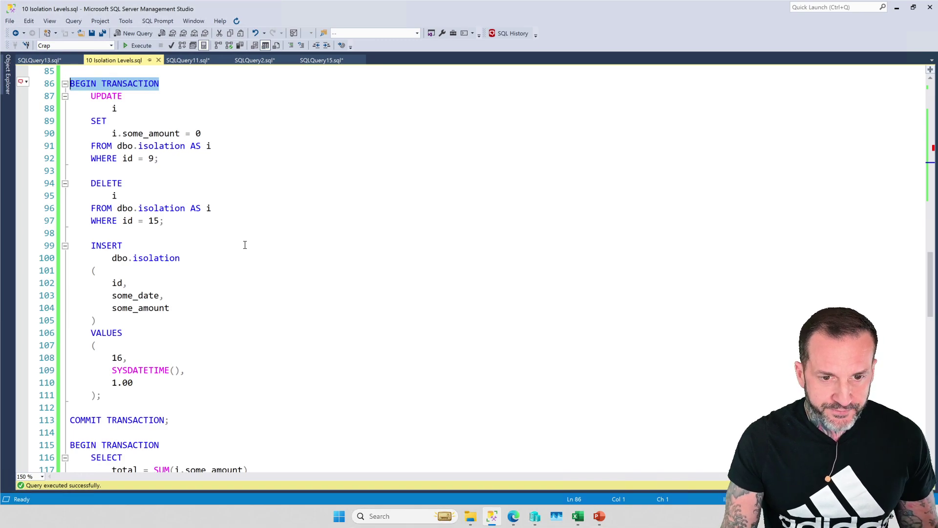
Step: Delete row 15 inside the transaction and run the READCOMMITTEDLOCK reader against it
{"action": "left_click_drag", "start_coordinate": [165, 221], "coordinate": [48, 185]}
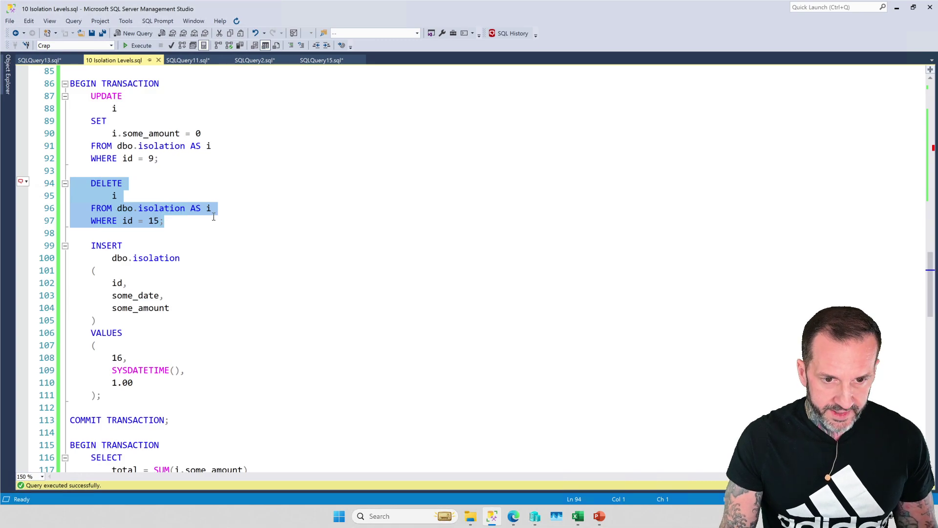
{"action": "key", "text": "F5"}
{"action": "key", "text": "ctrl+r"}
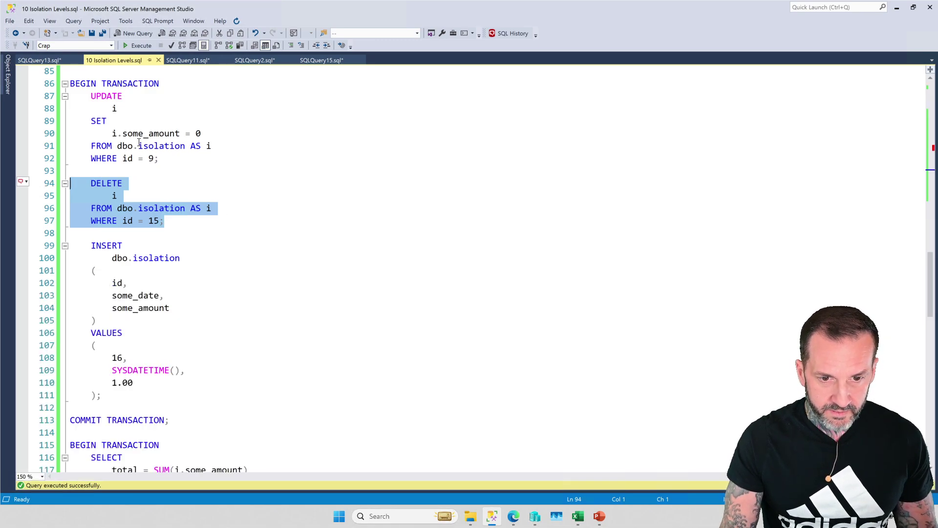
{"action": "left_click", "coordinate": [44, 60]}
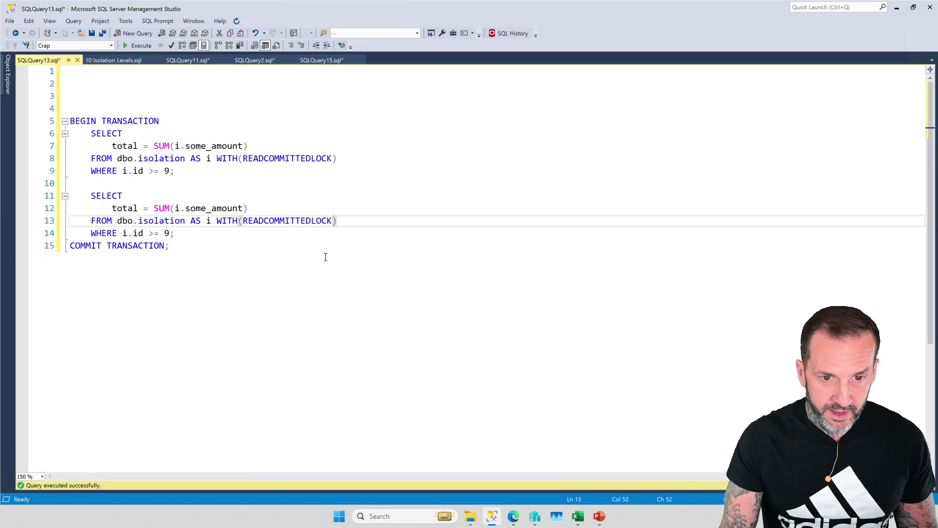
{"action": "key", "text": "F5"}
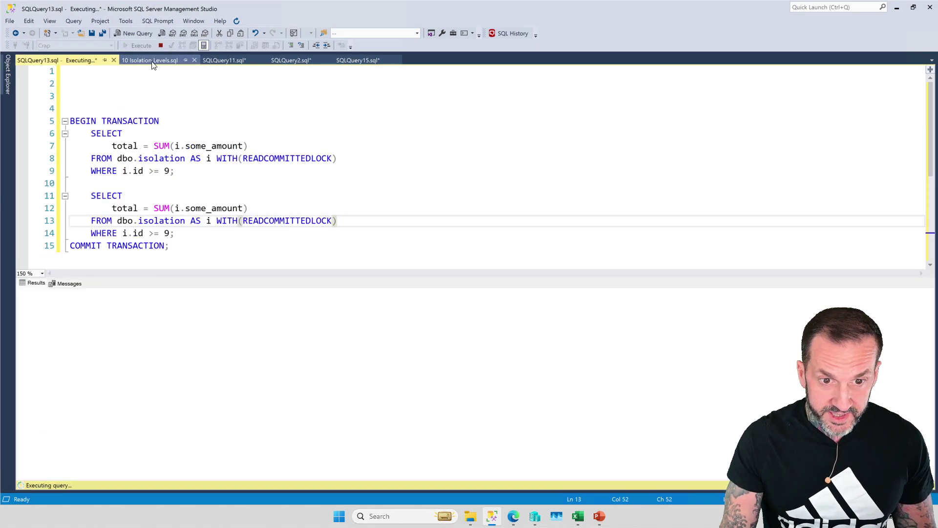
Step: Point out the row 9 and row 15 conditions, then run the update zeroing row 9
{"action": "left_click", "coordinate": [149, 60]}
{"action": "left_click_drag", "start_coordinate": [123, 158], "coordinate": [155, 157]}
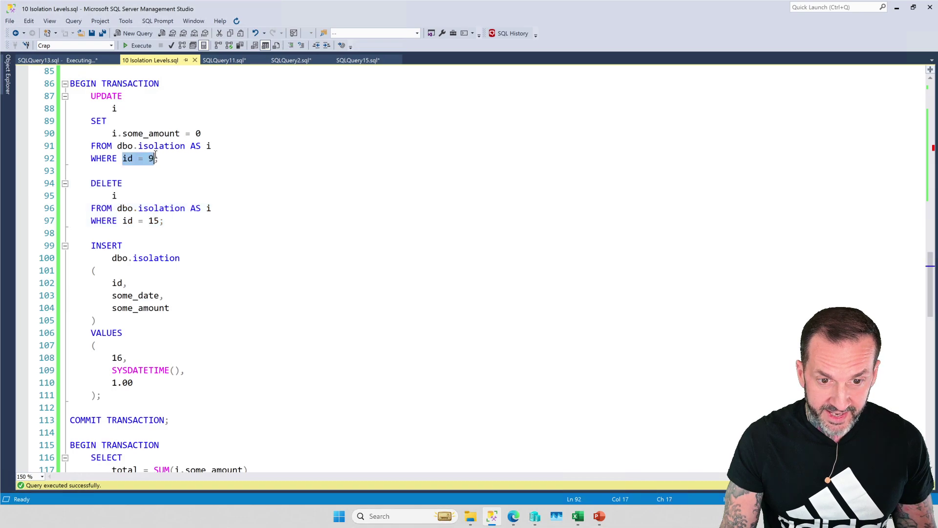
{"action": "left_click_drag", "start_coordinate": [90, 221], "coordinate": [166, 221]}
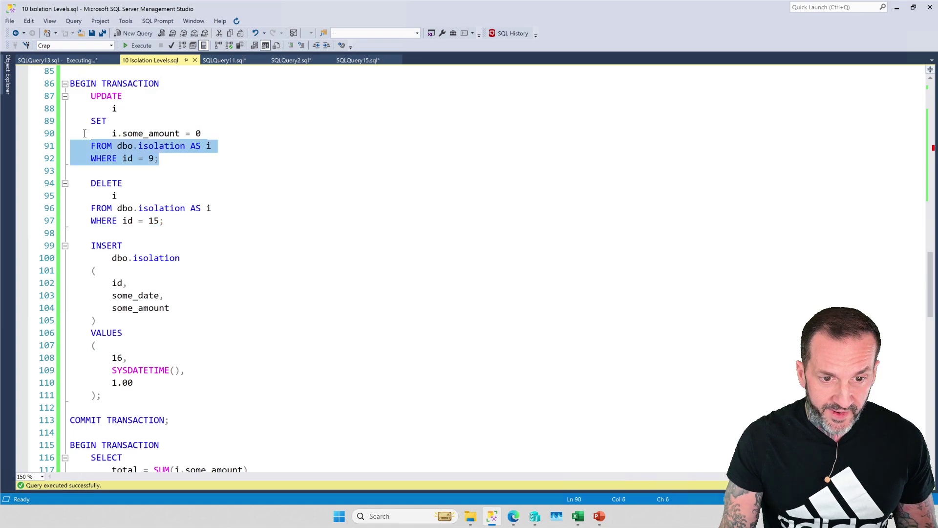
{"action": "left_click_drag", "start_coordinate": [159, 158], "coordinate": [91, 95]}
{"action": "key", "text": "F5"}
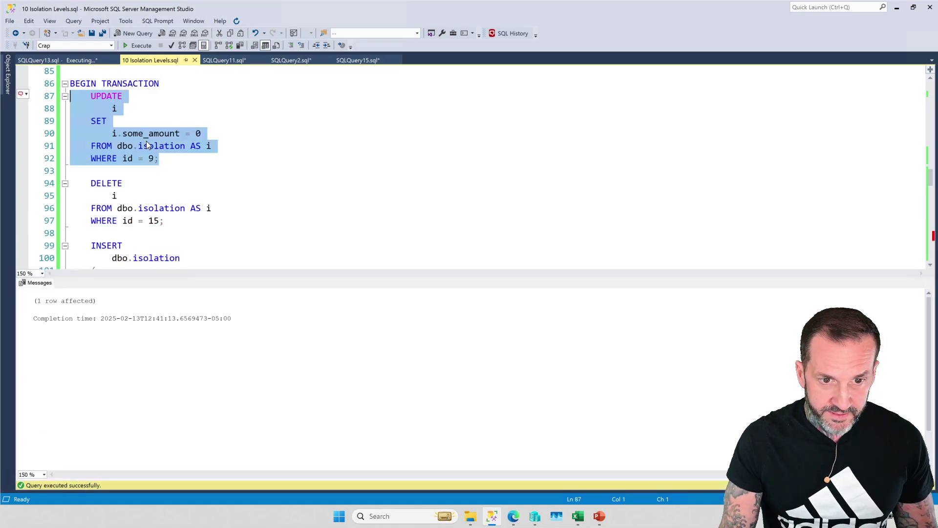
{"action": "key", "text": "ctrl+r"}
{"action": "scroll", "coordinate": [117, 316], "scroll_direction": "down", "scroll_amount": 2}
Step: Insert row 16 and commit, then check the reader's totals: 69001.00, then 60001.00
{"action": "left_click_drag", "start_coordinate": [109, 320], "coordinate": [68, 171]}
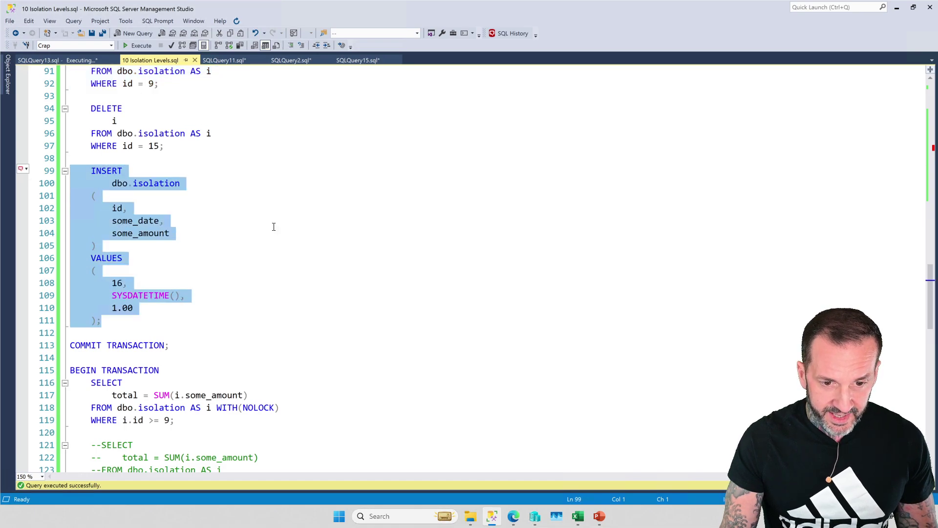
{"action": "key", "text": "F5"}
{"action": "key", "text": "ctrl+r"}
{"action": "left_click_drag", "start_coordinate": [171, 345], "coordinate": [44, 335]}
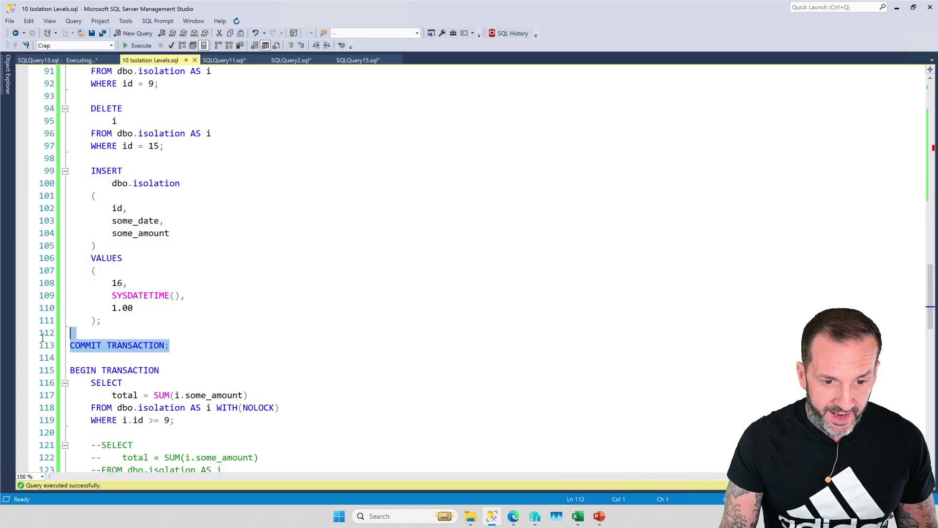
{"action": "key", "text": "F5"}
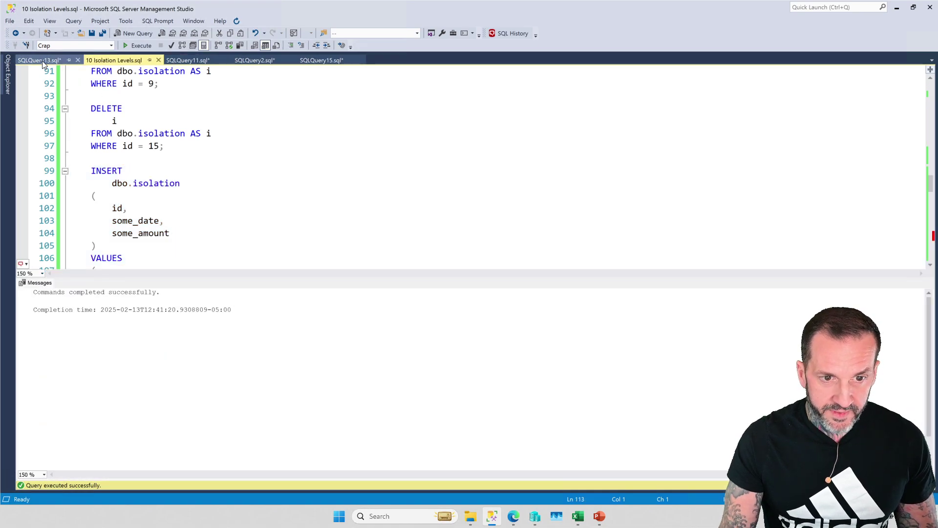
{"action": "left_click", "coordinate": [42, 61]}
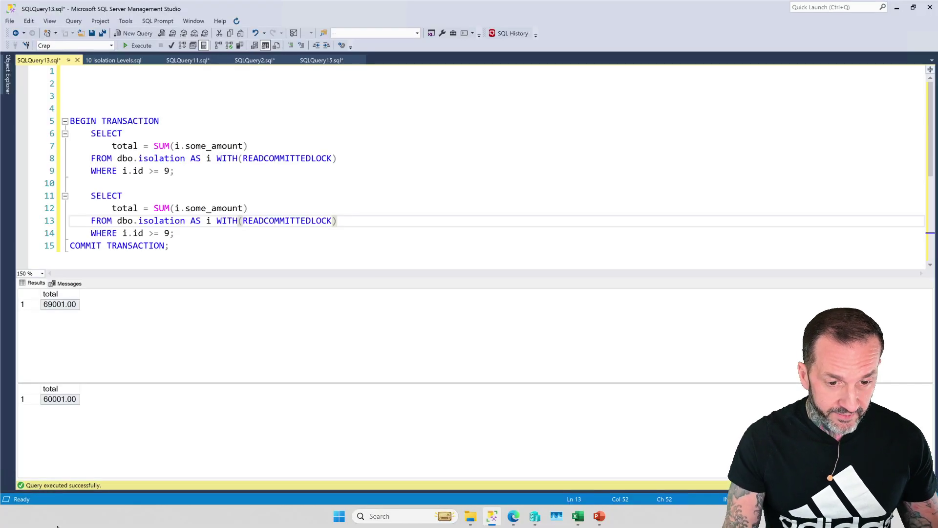
Step: Rerun the reader query and the commit statement, hiding the results pane each time
{"action": "key", "text": "ctrl+r"}
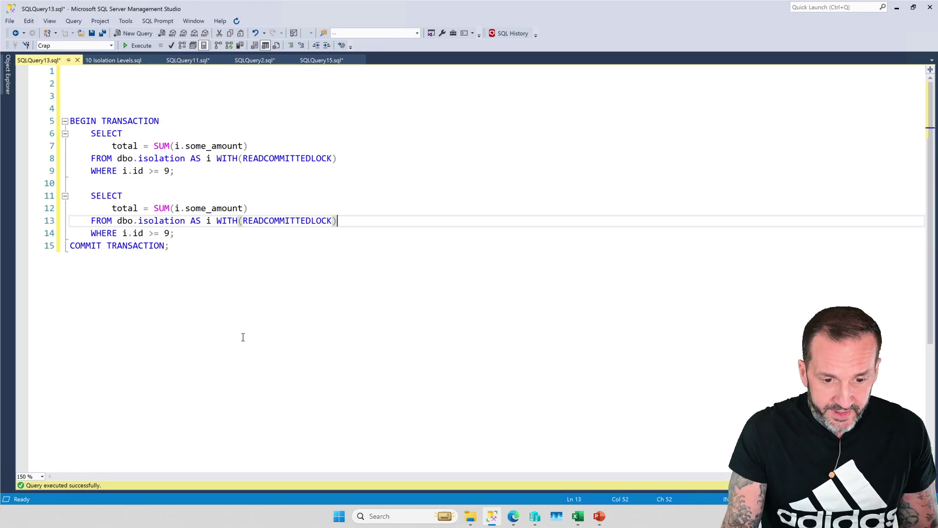
{"action": "key", "text": "F5"}
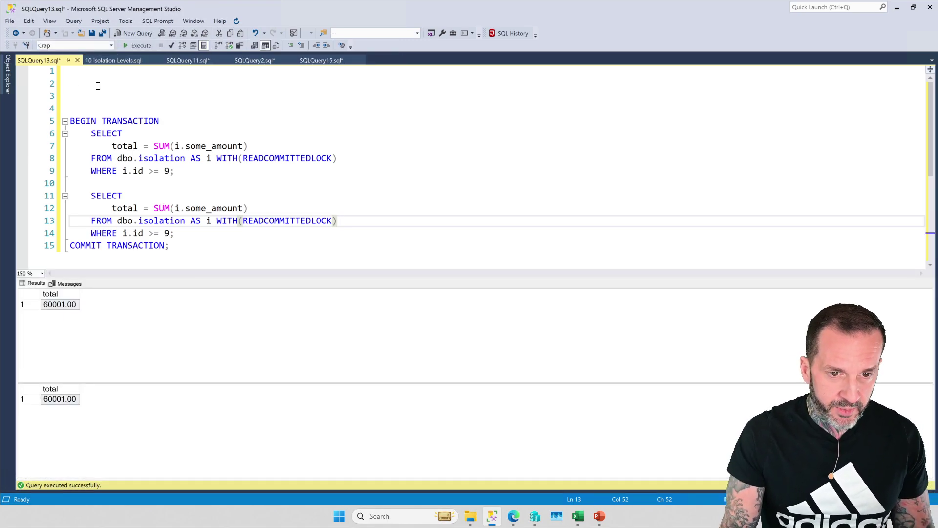
{"action": "left_click", "coordinate": [109, 60]}
{"action": "key", "text": "ctrl+r"}
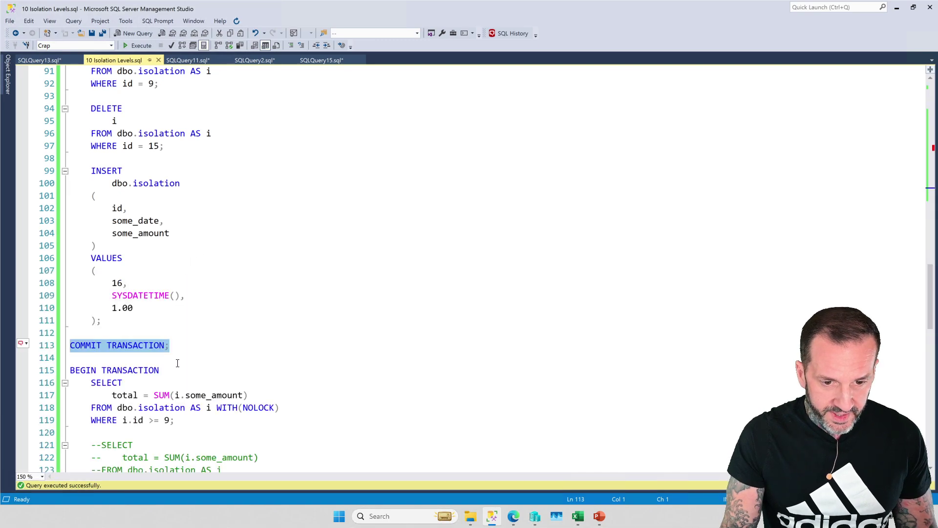
{"action": "key", "text": "F5"}
{"action": "key", "text": "ctrl+r"}
{"action": "scroll", "coordinate": [177, 362], "scroll_direction": "up", "scroll_amount": 3}
{"action": "scroll", "coordinate": [99, 157], "scroll_direction": "up", "scroll_amount": 3}
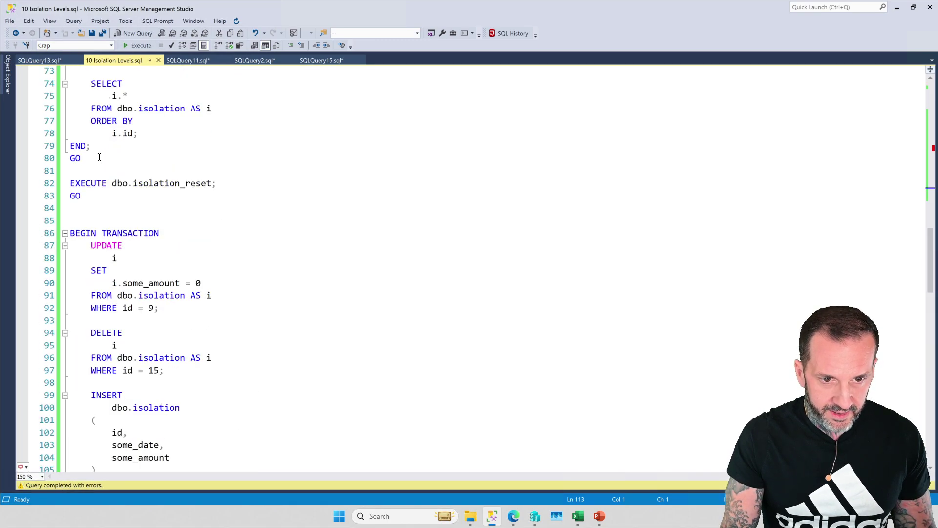
Step: Run EXECUTE dbo.isolation_reset again to restore the original table data
{"action": "left_click_drag", "start_coordinate": [93, 196], "coordinate": [48, 171]}
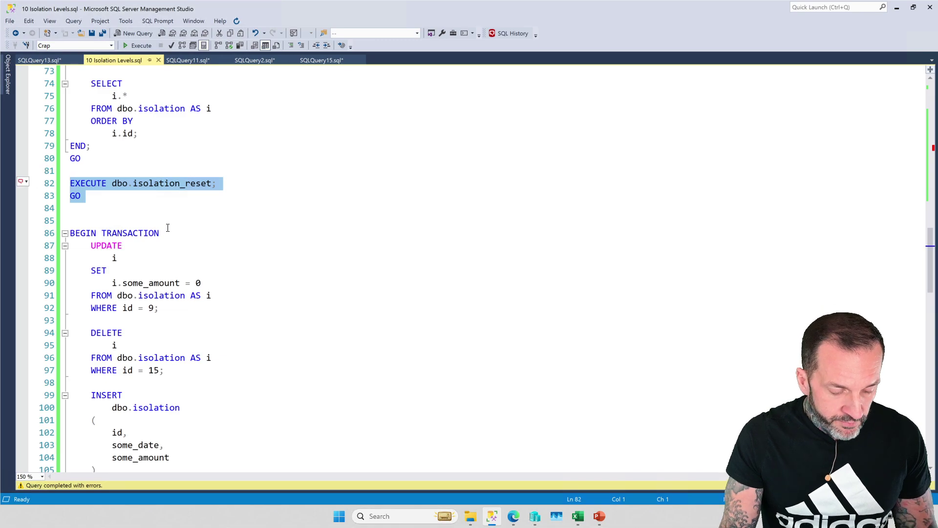
{"action": "key", "text": "F5"}
{"action": "key", "text": "ctrl+r"}
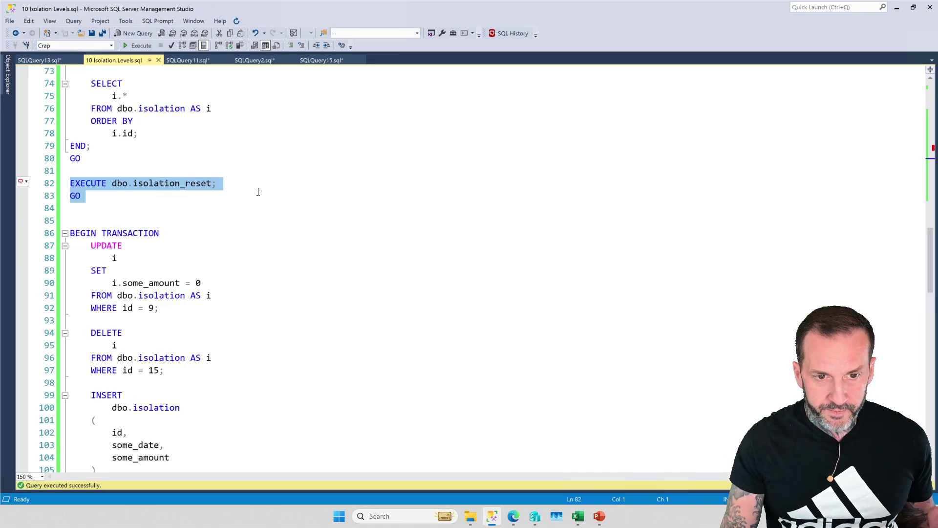
Step: Switch to SQLQuery13 to see both READCOMMITTEDLOCK totals at 60001.00
{"action": "left_click", "coordinate": [43, 60]}
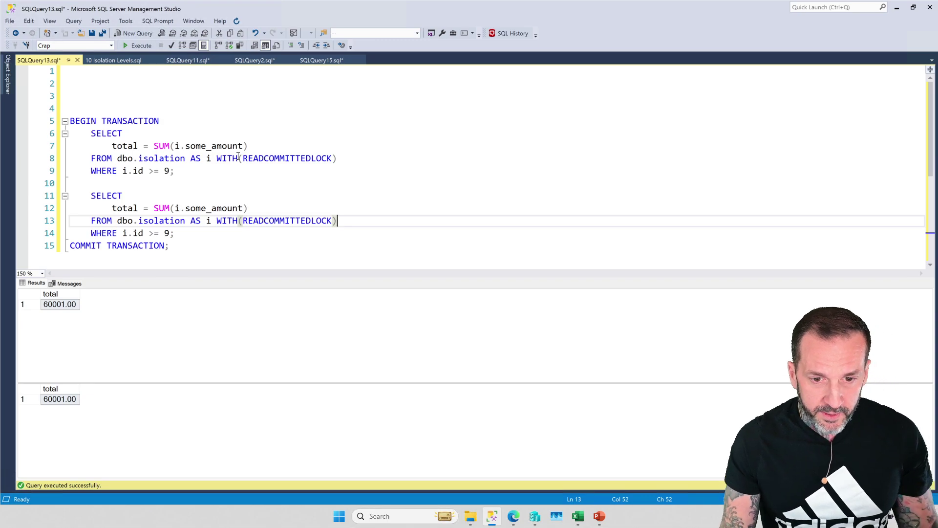
Step: Comment out both READCOMMITTEDLOCK hints and rerun the totals
{"action": "left_click", "coordinate": [215, 158]}
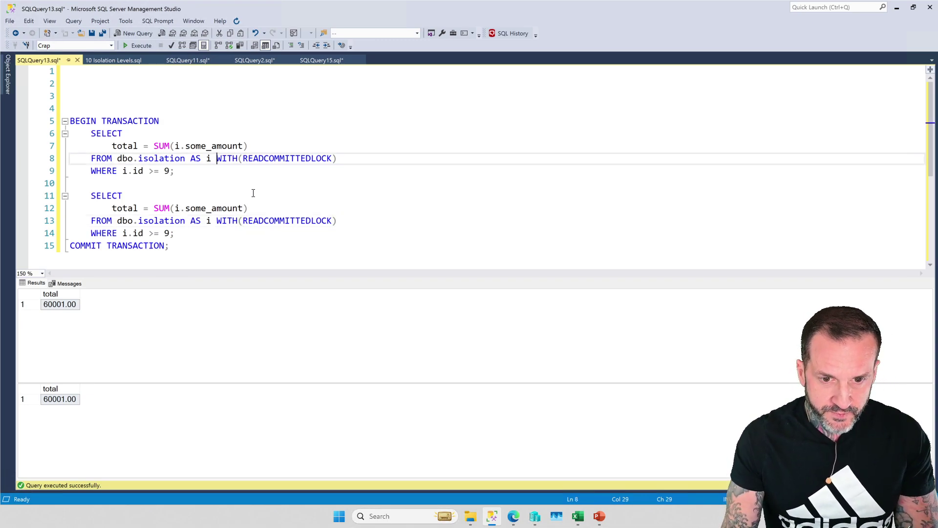
{"action": "type", "text": "--"}
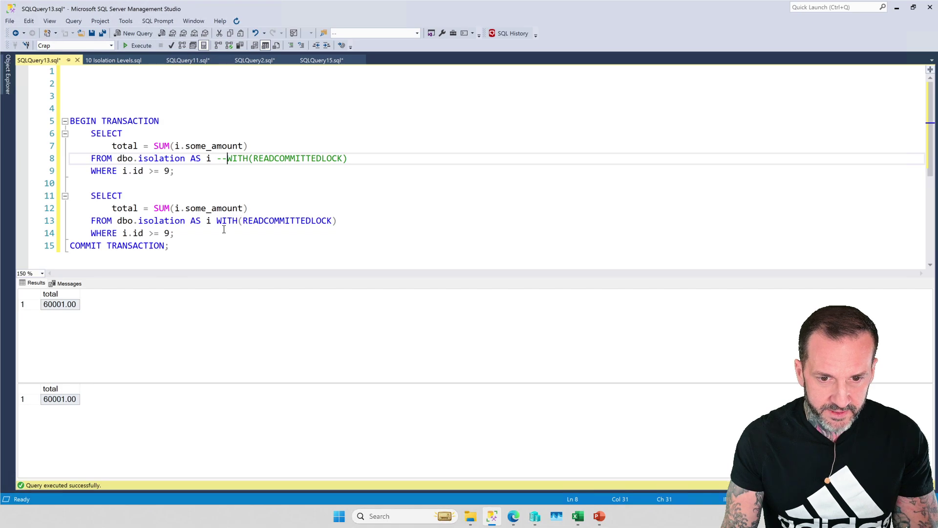
{"action": "left_click", "coordinate": [217, 220]}
{"action": "type", "text": "--"}
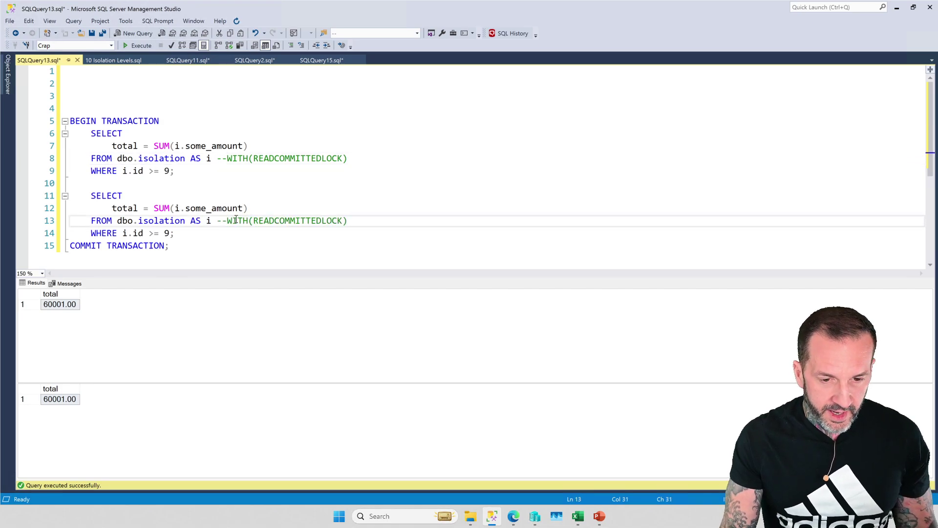
{"action": "key", "text": "F5"}
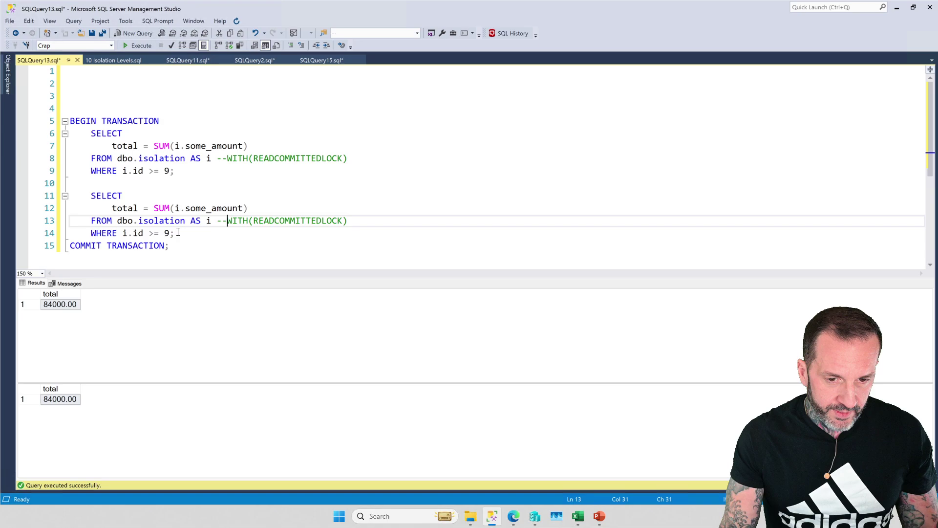
Step: Comment out the second SELECT block so the single unhinted total returns 84000.00
{"action": "left_click_drag", "start_coordinate": [178, 233], "coordinate": [70, 195]}
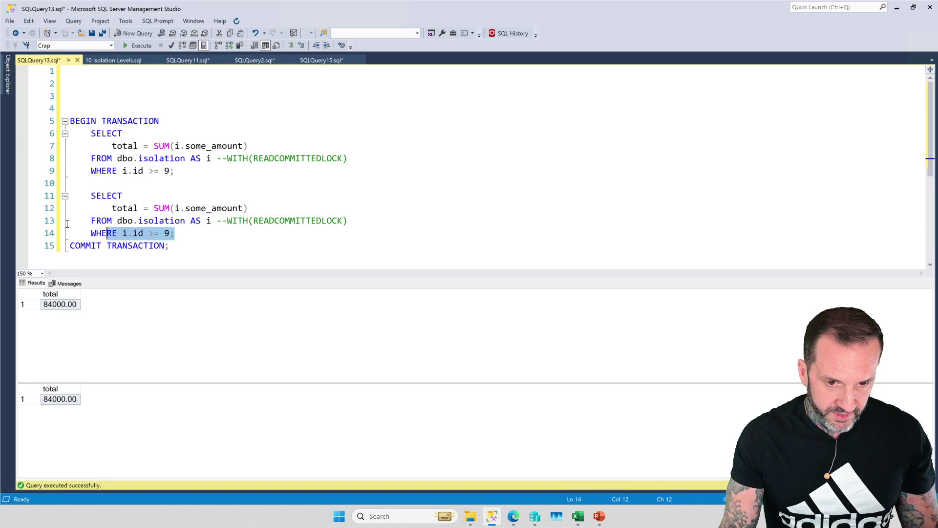
{"action": "left_click", "coordinate": [289, 46]}
{"action": "left_click", "coordinate": [284, 120]}
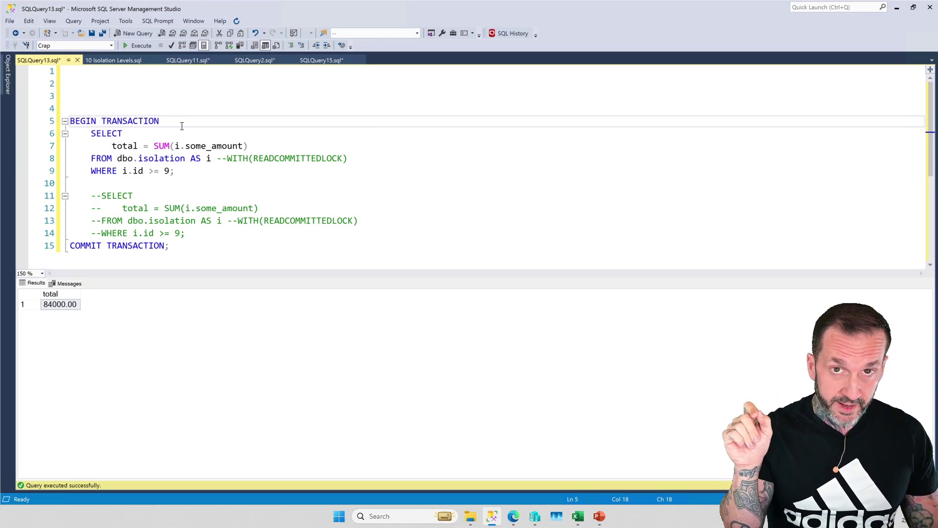
{"action": "left_click", "coordinate": [112, 60]}
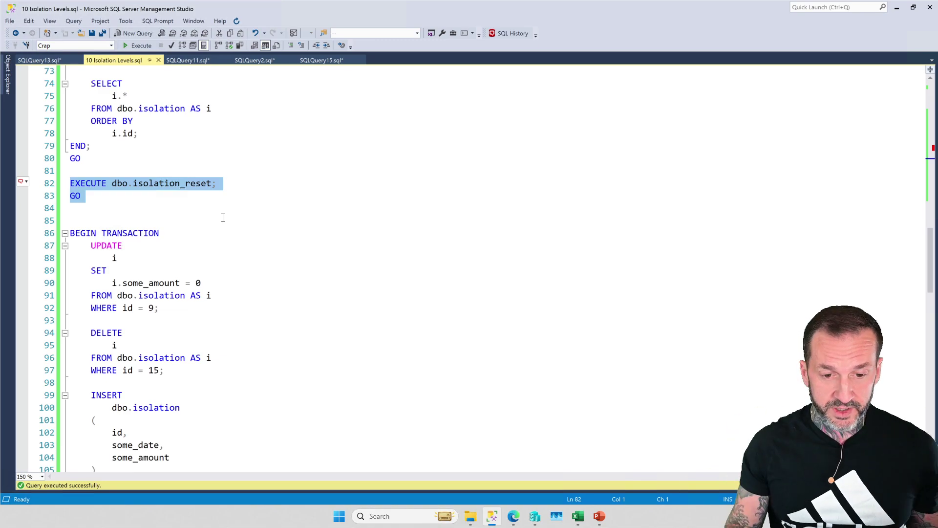
{"action": "scroll", "coordinate": [237, 210], "scroll_direction": "down", "scroll_amount": 1}
{"action": "scroll", "coordinate": [237, 209], "scroll_direction": "down", "scroll_amount": 2}
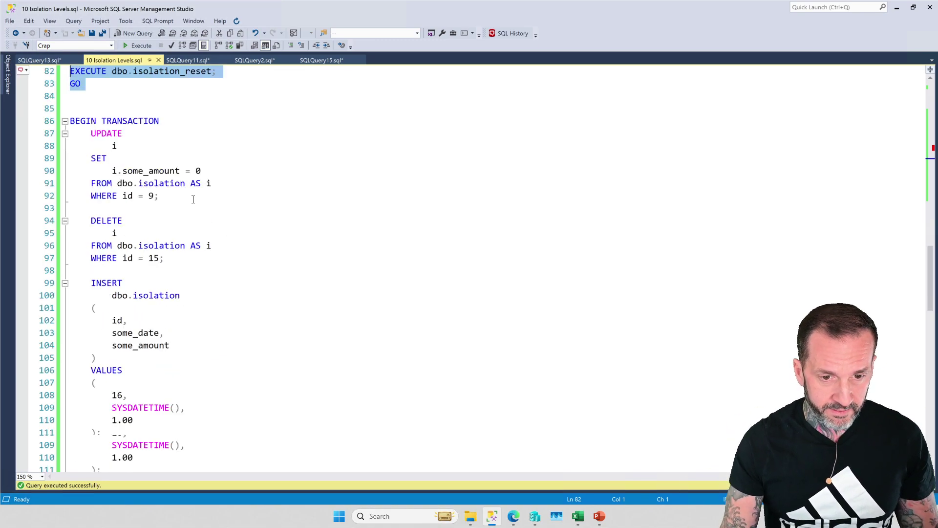
Step: Begin the transaction and zero row 9's update, then check the reader query window
{"action": "left_click", "coordinate": [164, 120]}
{"action": "left_click_drag", "start_coordinate": [160, 195], "coordinate": [57, 121]}
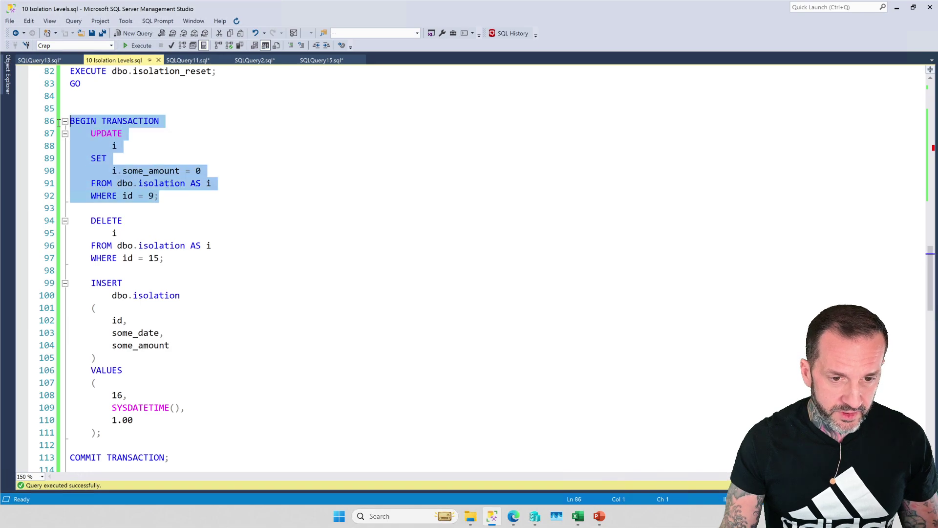
{"action": "key", "text": "F5"}
{"action": "key", "text": "ctrl+r"}
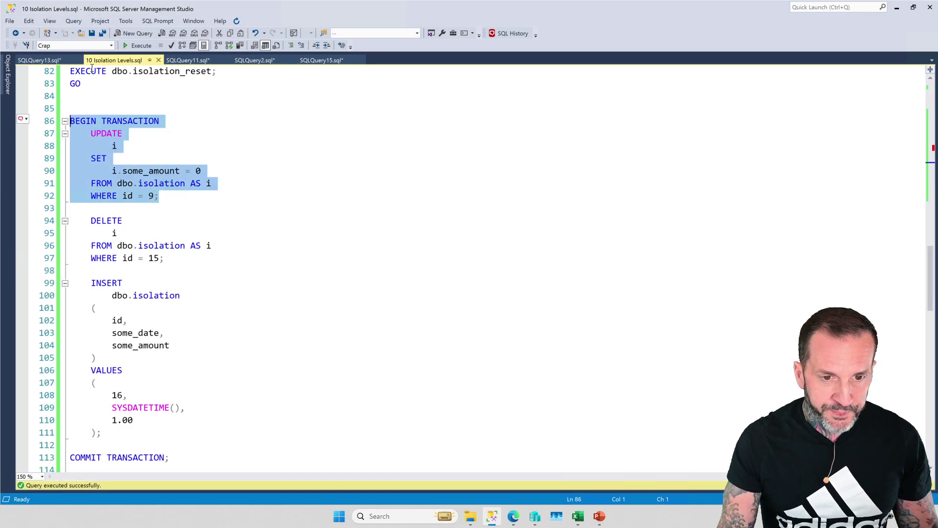
{"action": "left_click", "coordinate": [44, 59]}
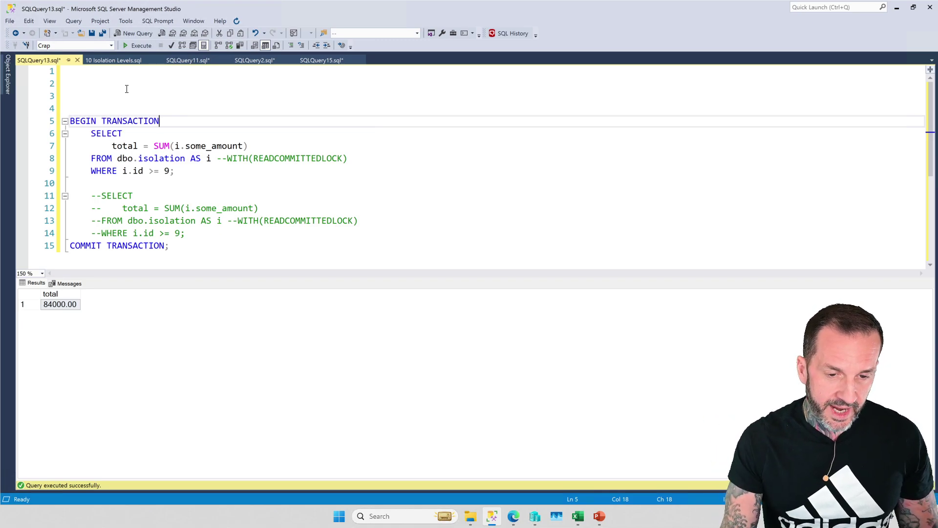
Step: Delete row 15 and insert row 16 inside the open transaction, without committing
{"action": "left_click", "coordinate": [114, 60]}
{"action": "left_click_drag", "start_coordinate": [175, 258], "coordinate": [53, 223]}
{"action": "key", "text": "F5"}
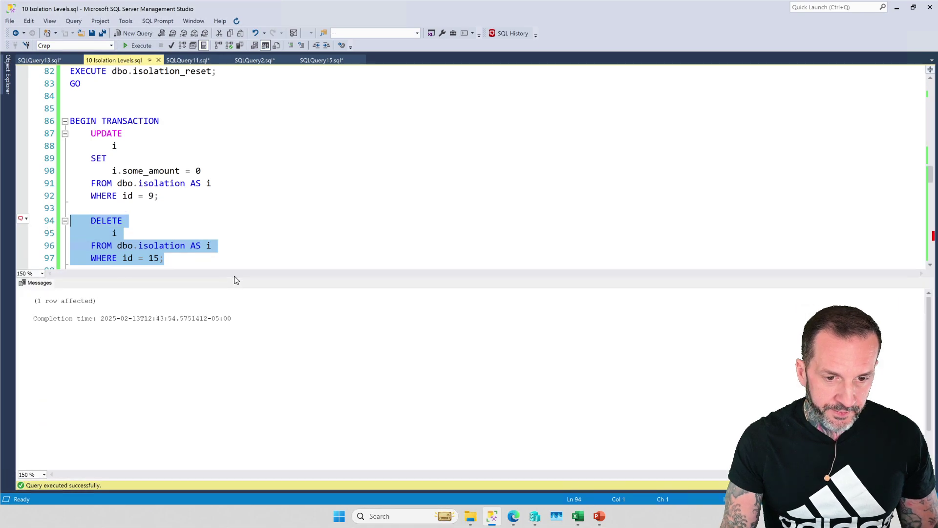
{"action": "key", "text": "ctrl+r"}
{"action": "left_click_drag", "start_coordinate": [103, 433], "coordinate": [70, 283]}
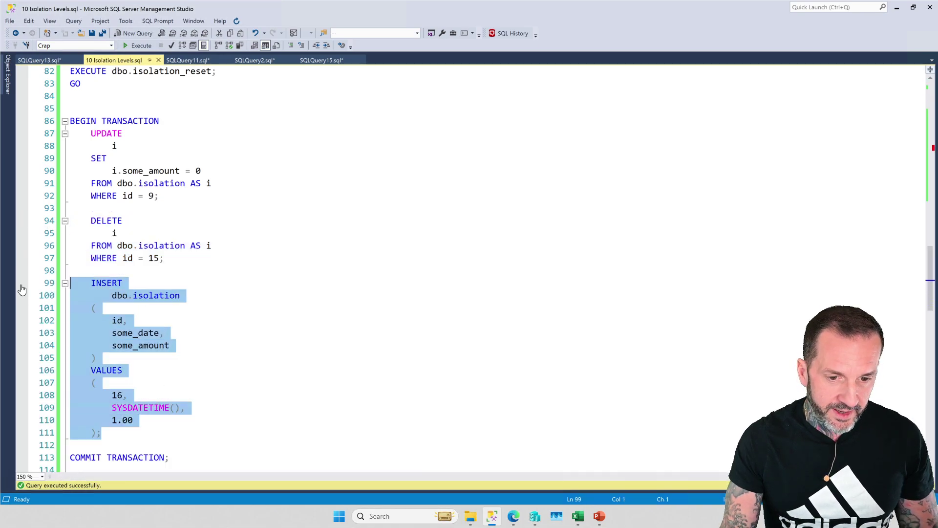
{"action": "key", "text": "F5"}
{"action": "key", "text": "ctrl+r"}
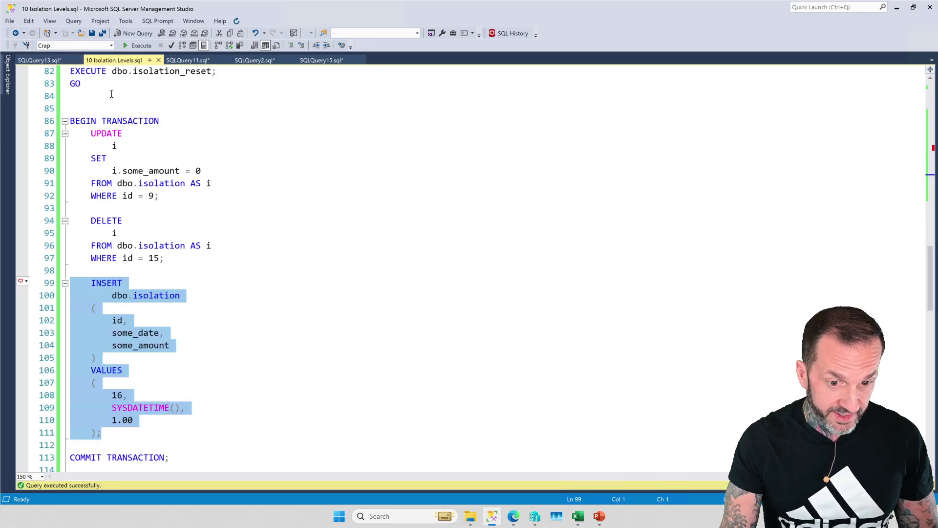
{"action": "left_click", "coordinate": [39, 60]}
Step: Rerun the SQLQuery13 total twice during the open transaction, still getting 84000.00
{"action": "left_click", "coordinate": [268, 181]}
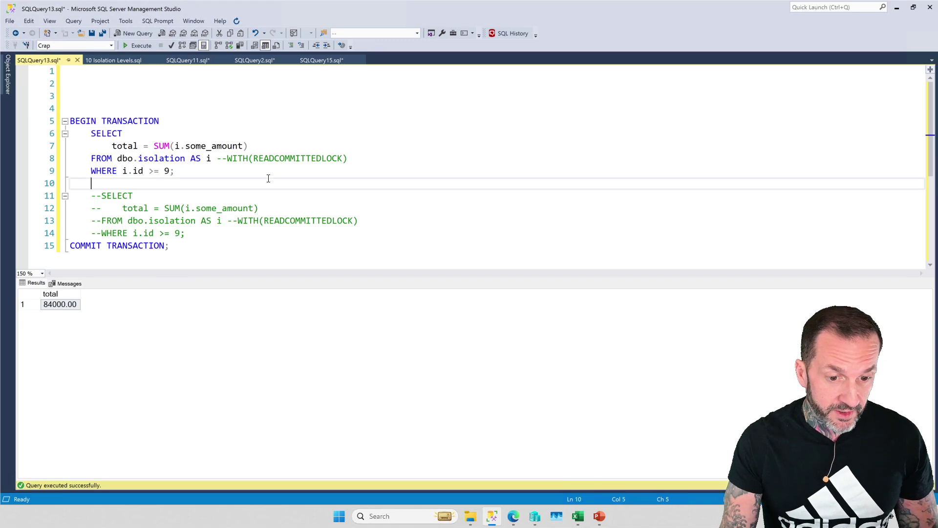
{"action": "key", "text": "F5"}
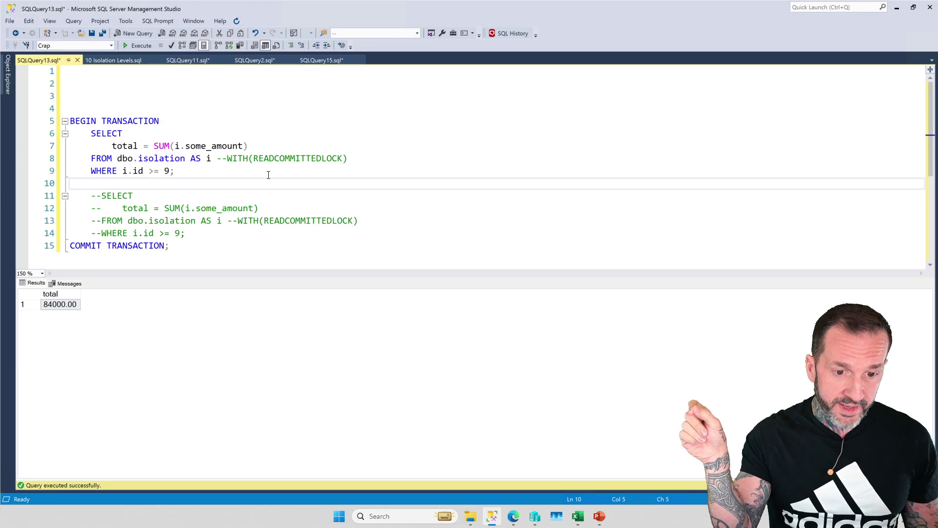
{"action": "key", "text": "F5"}
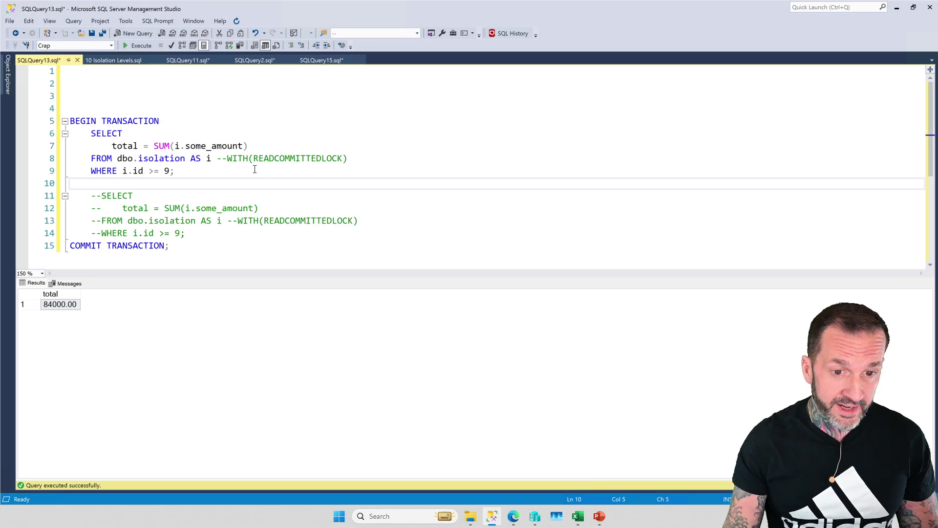
Step: Run COMMIT TRANSACTION in the isolation script to commit the open transaction
{"action": "left_click", "coordinate": [113, 60]}
{"action": "scroll", "coordinate": [191, 257], "scroll_direction": "down", "scroll_amount": 3}
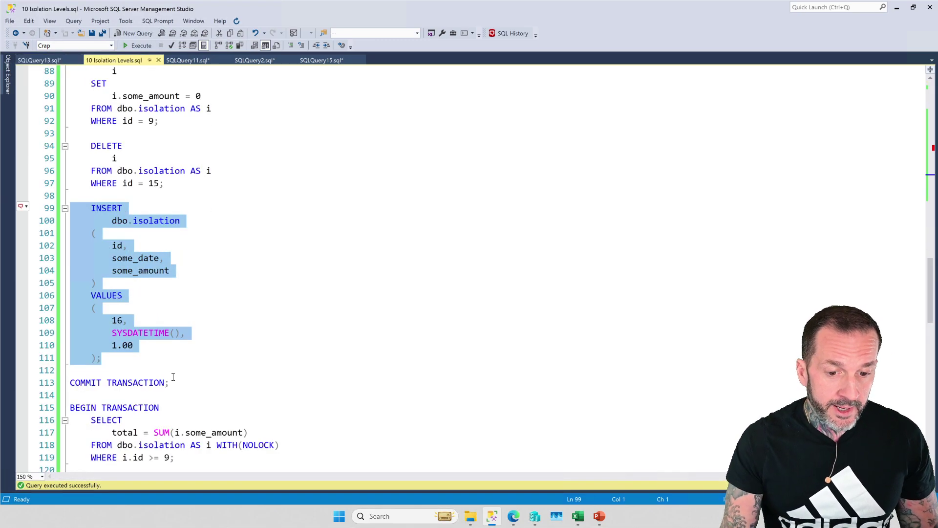
{"action": "left_click", "coordinate": [168, 382]}
{"action": "left_click_drag", "start_coordinate": [167, 382], "coordinate": [22, 381]}
{"action": "key", "text": "F5"}
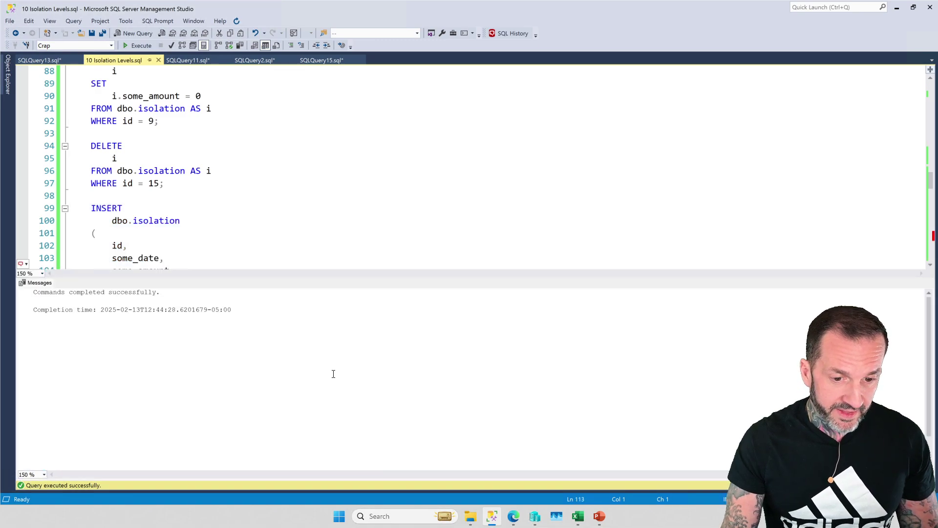
Step: Rerun the reader query, which now returns the new total 60001.00
{"action": "left_click", "coordinate": [53, 60]}
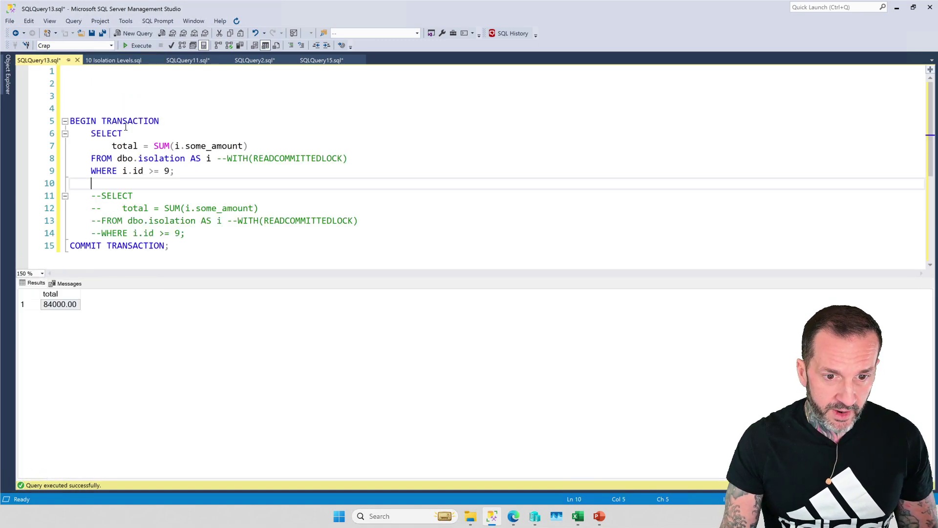
{"action": "key", "text": "F5"}
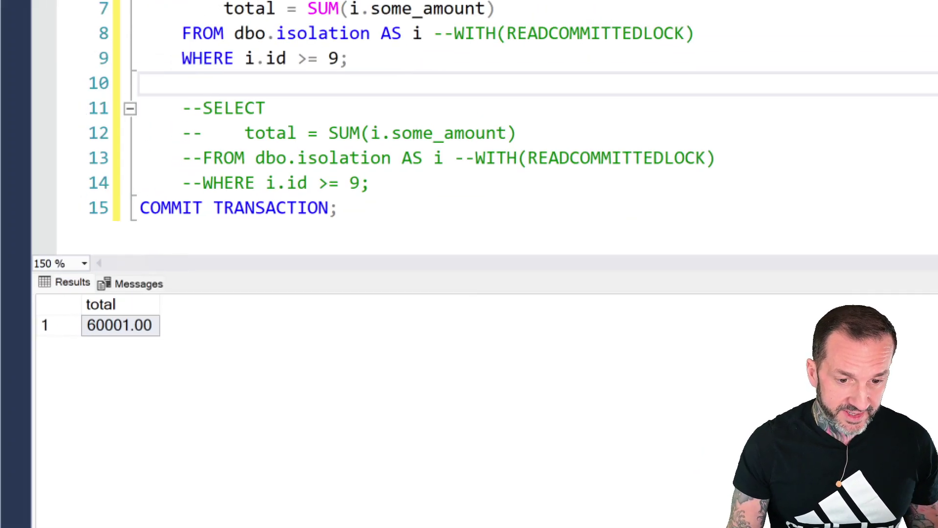
{"action": "key", "text": "ctrl+r"}
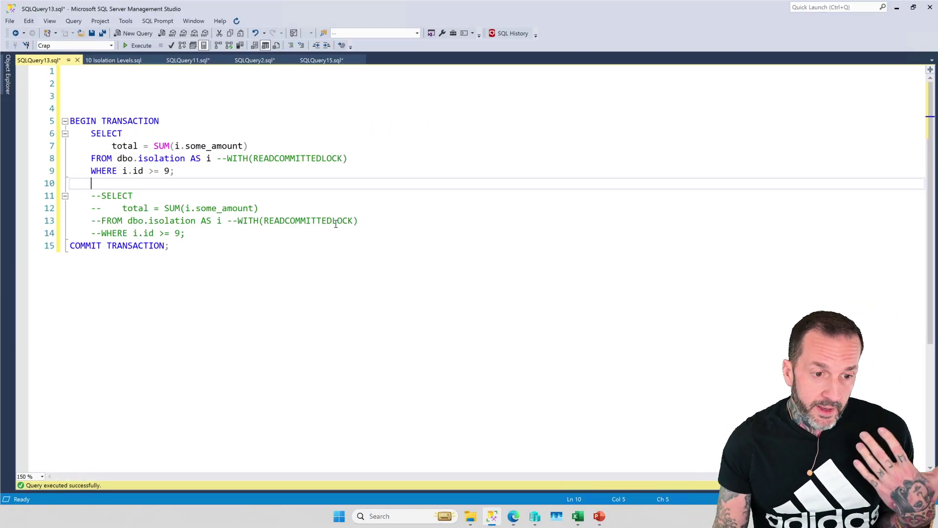
Step: Bring back the 10 Isolation Levels script with its messages pane hidden
{"action": "left_click", "coordinate": [114, 60]}
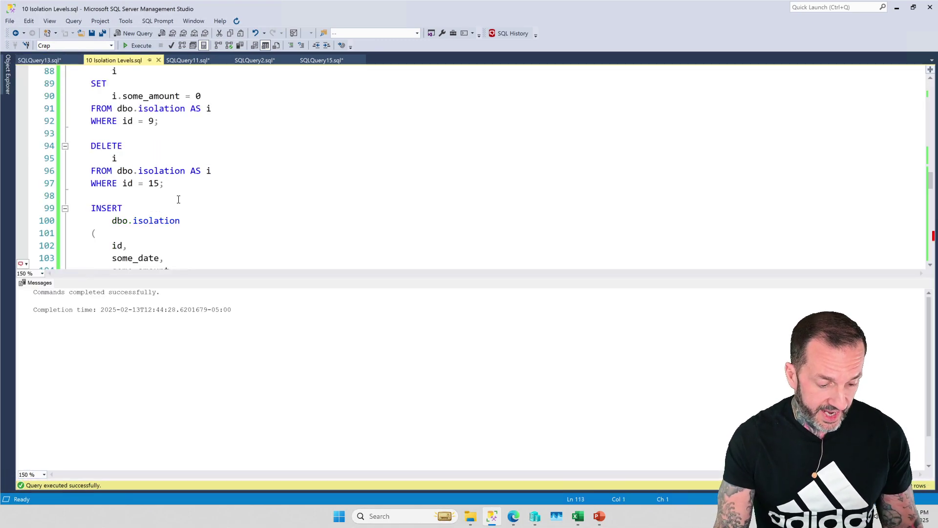
{"action": "key", "text": "ctrl+r"}
{"action": "scroll", "coordinate": [128, 199], "scroll_direction": "up", "scroll_amount": 2}
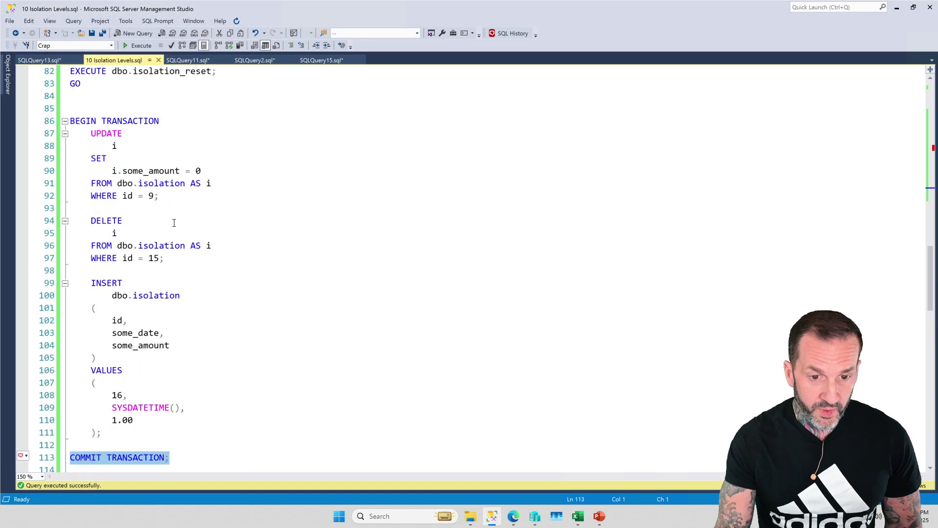